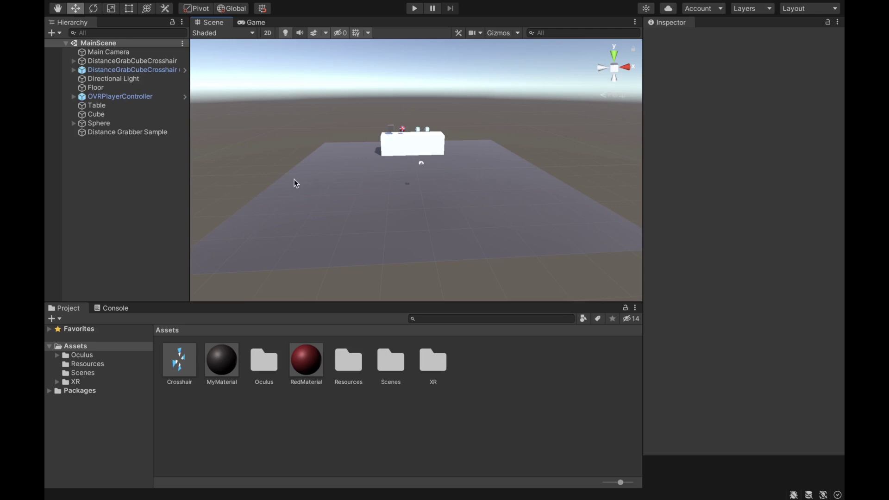
# Add a UI Canvas to MainScene, keeping its default name.
pyautogui.rightClick(132, 161)
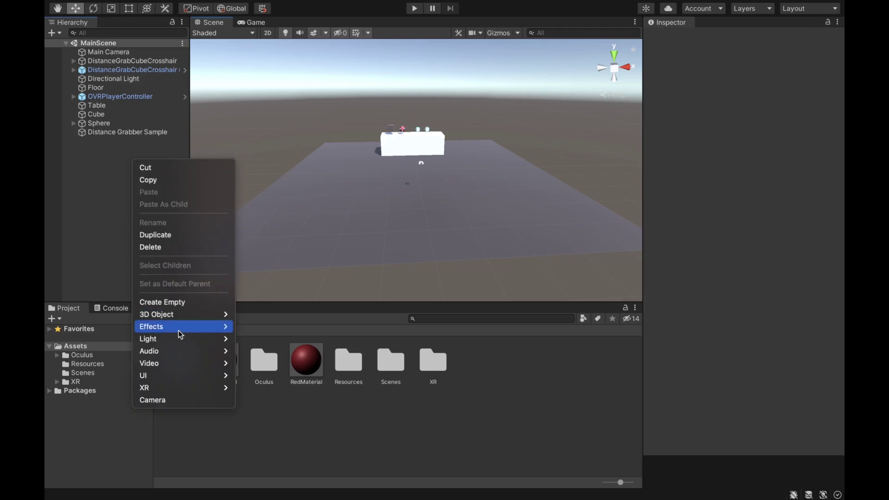
pyautogui.moveTo(179, 331)
pyautogui.moveTo(183, 375)
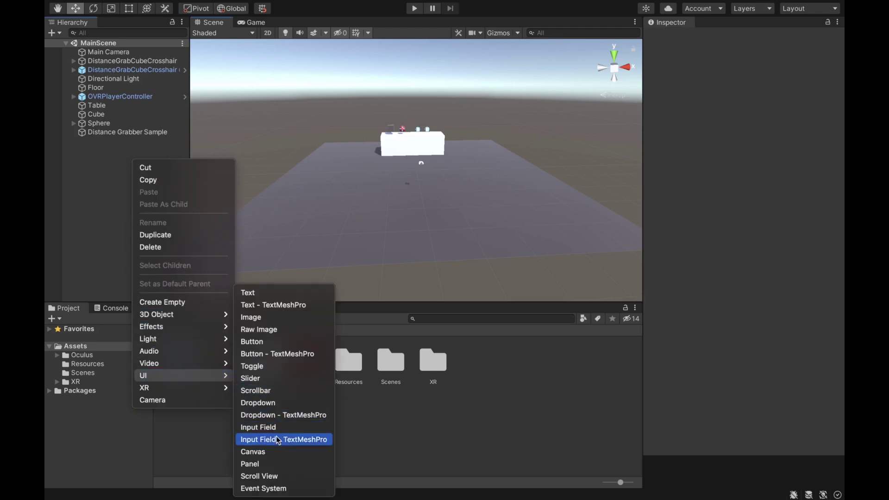
pyautogui.click(273, 452)
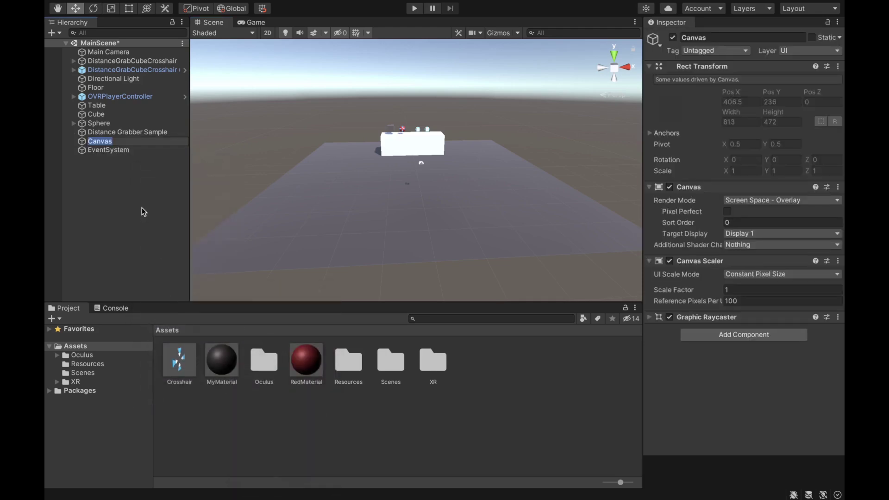
pyautogui.press('Return')
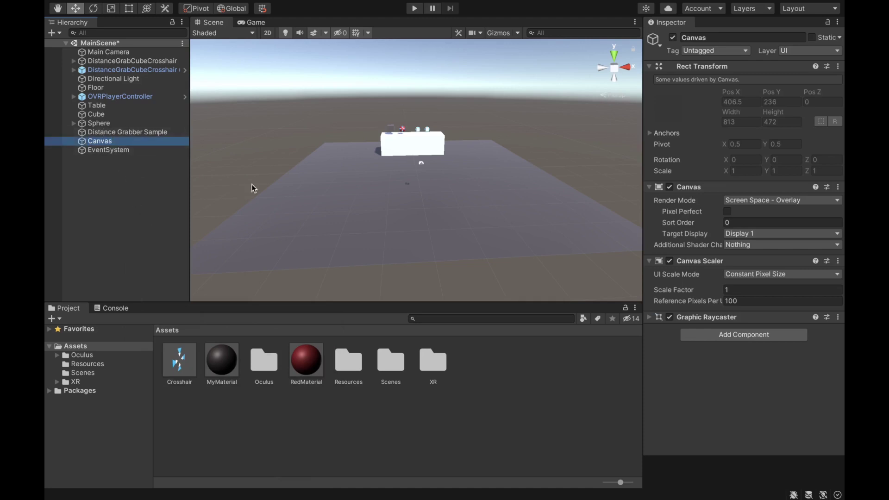
# Replace the Canvas's Graphic Raycaster component with an OVR Raycaster.
pyautogui.click(838, 318)
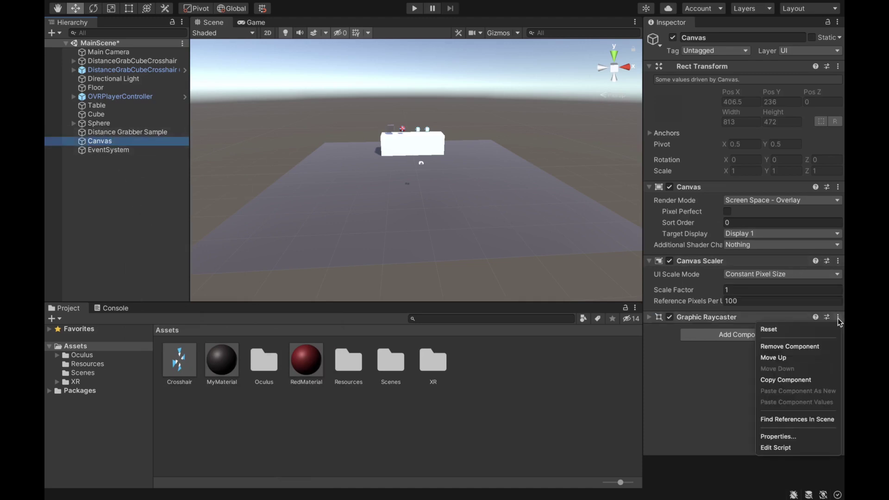
pyautogui.click(824, 348)
pyautogui.click(743, 326)
pyautogui.write('ovr')
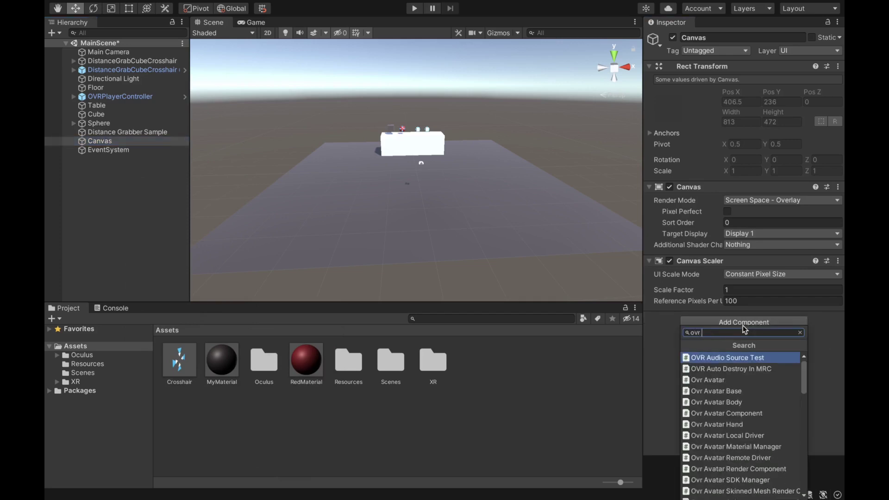
pyautogui.write('raycas')
pyautogui.click(734, 369)
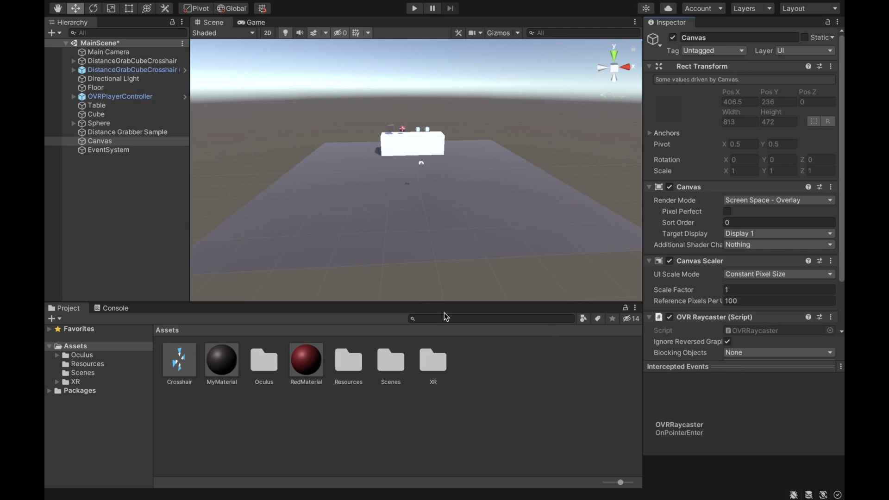
# Search the project assets for UIHelper and add the UIHelpers prefab to the root of MainScene.
pyautogui.click(457, 318)
pyautogui.write('U')
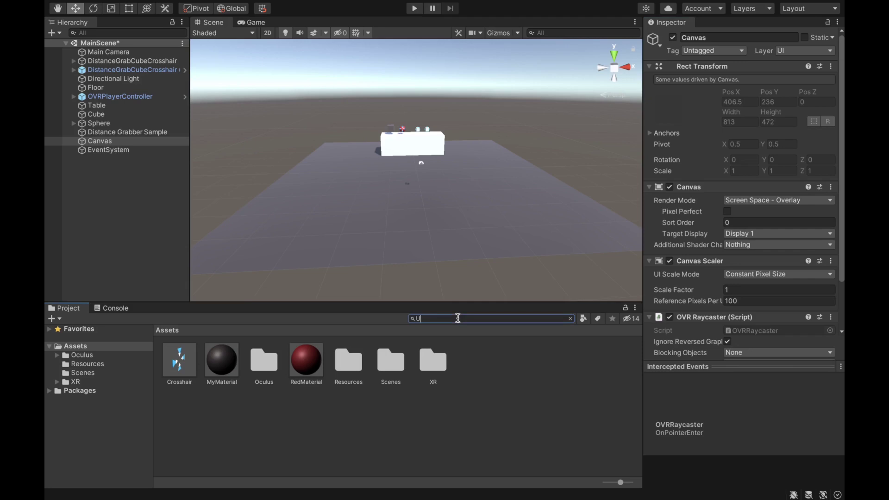
pyautogui.write('IHelper')
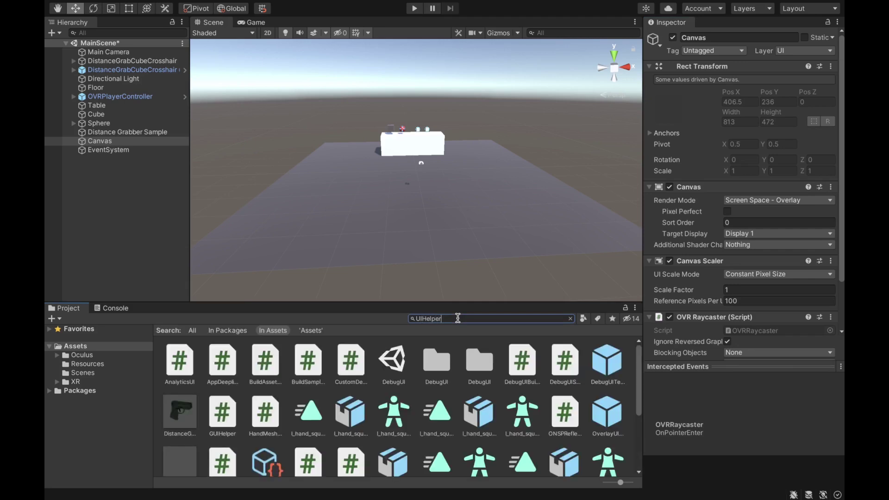
pyautogui.click(227, 367)
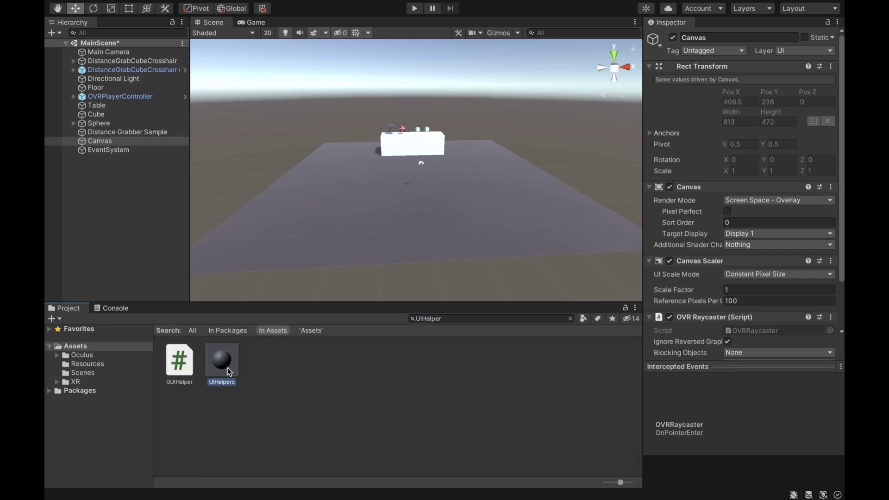
pyautogui.moveTo(227, 367); pyautogui.dragTo(127, 218)
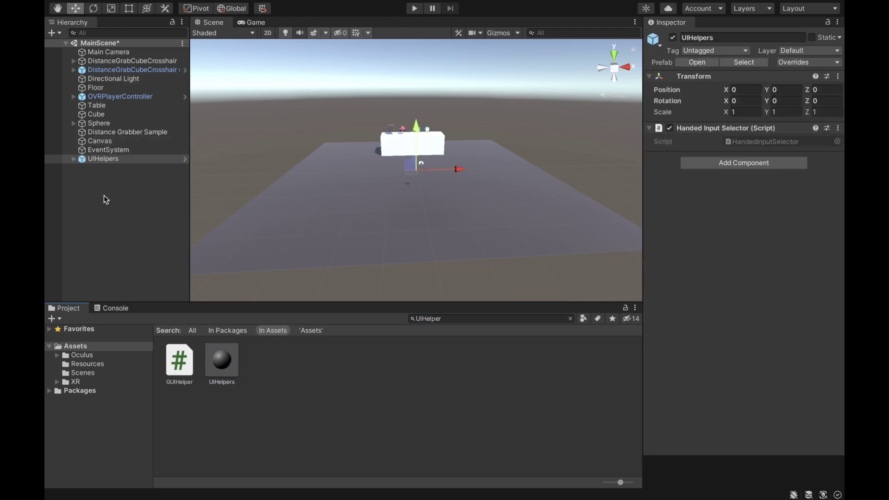
# Delete the standalone EventSystem from the scene, keeping the one inside UIHelpers.
pyautogui.click(74, 159)
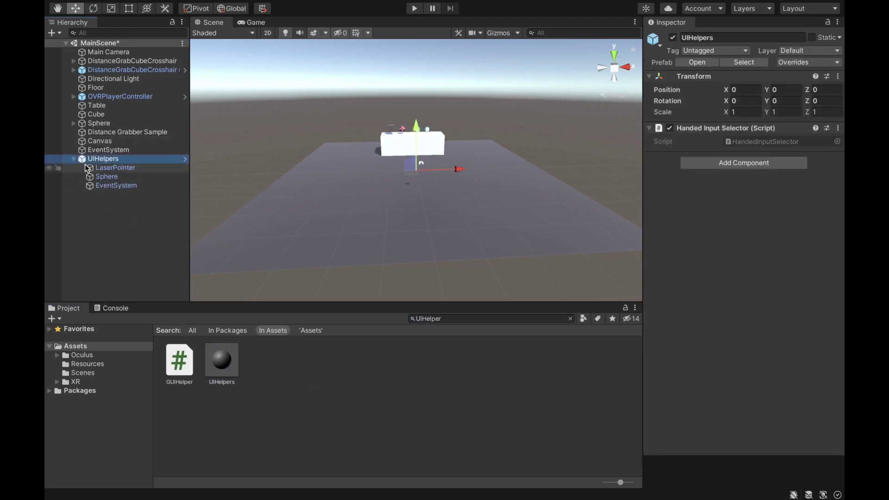
pyautogui.click(73, 159)
pyautogui.click(104, 150)
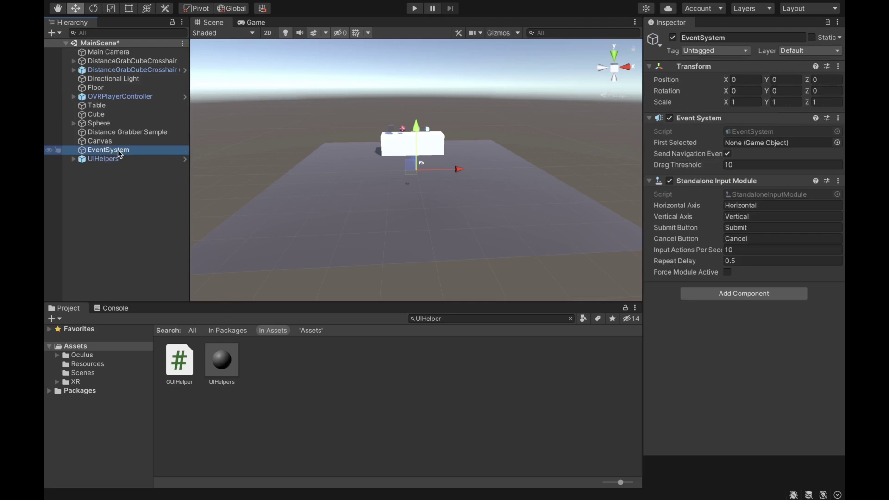
pyautogui.rightClick(118, 150)
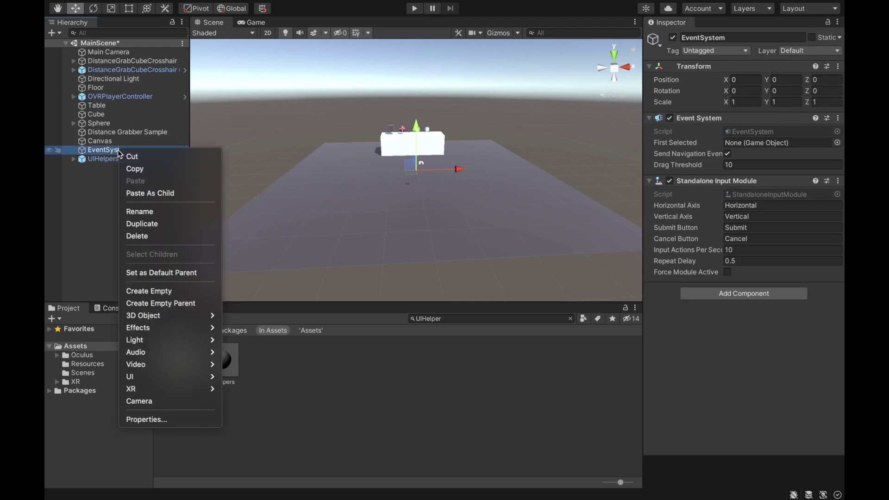
pyautogui.click(137, 236)
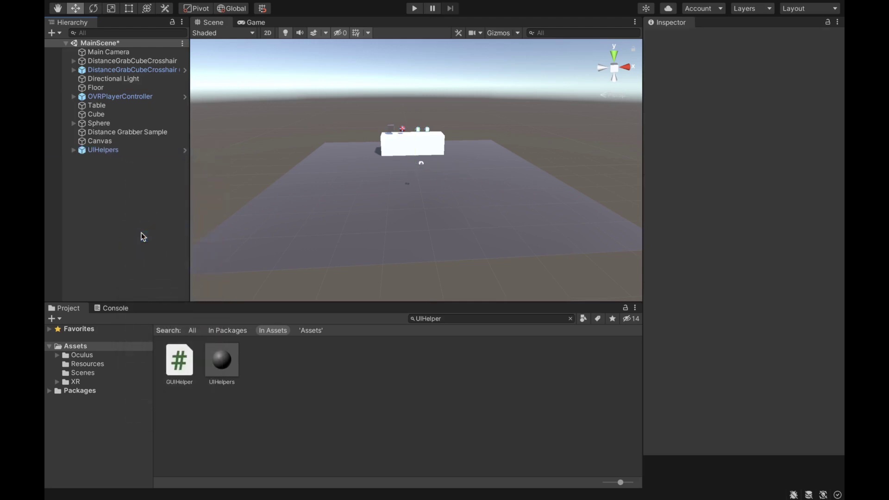
# Set the scale of the Sphere inside UIHelpers to 0.02 on X, Y and Z.
pyautogui.click(74, 150)
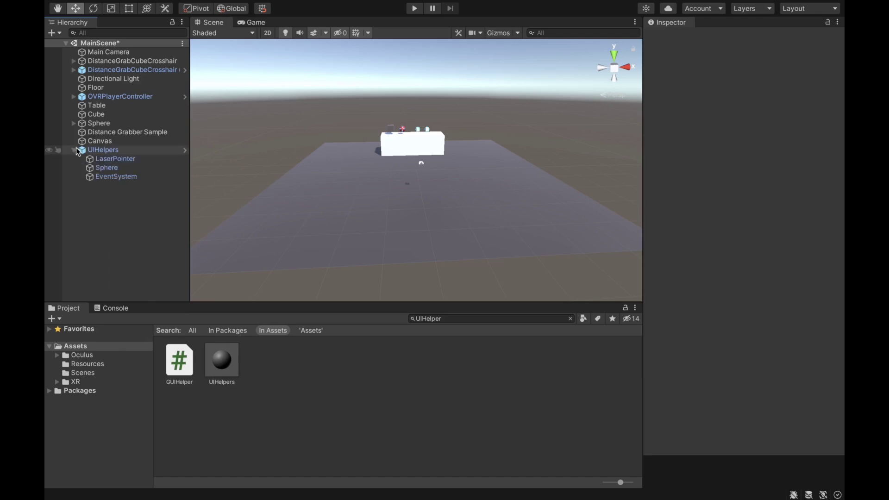
pyautogui.click(115, 170)
pyautogui.doubleClick(114, 170)
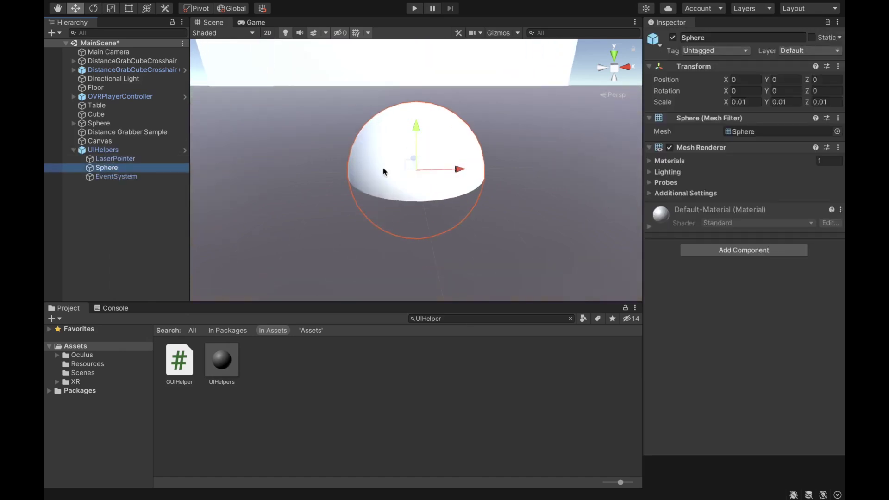
pyautogui.click(753, 103)
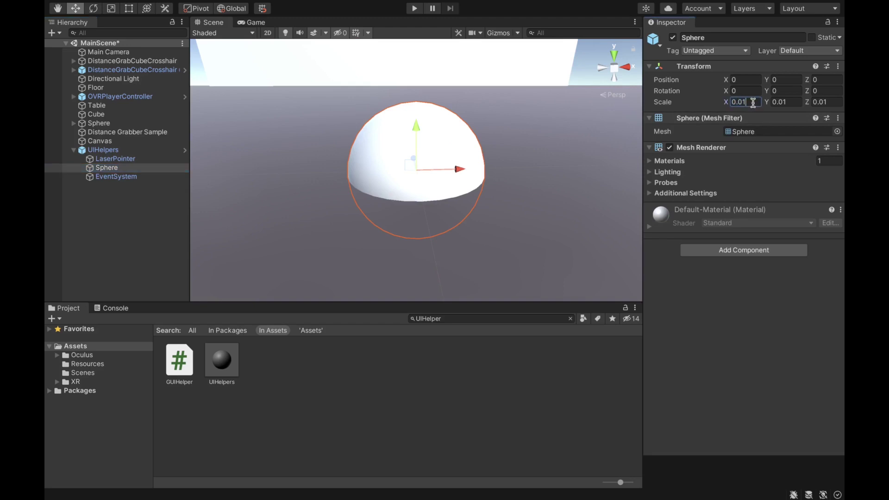
pyautogui.press('BackSpace')
pyautogui.write('2')
pyautogui.press('Tab')
pyautogui.write('0.02')
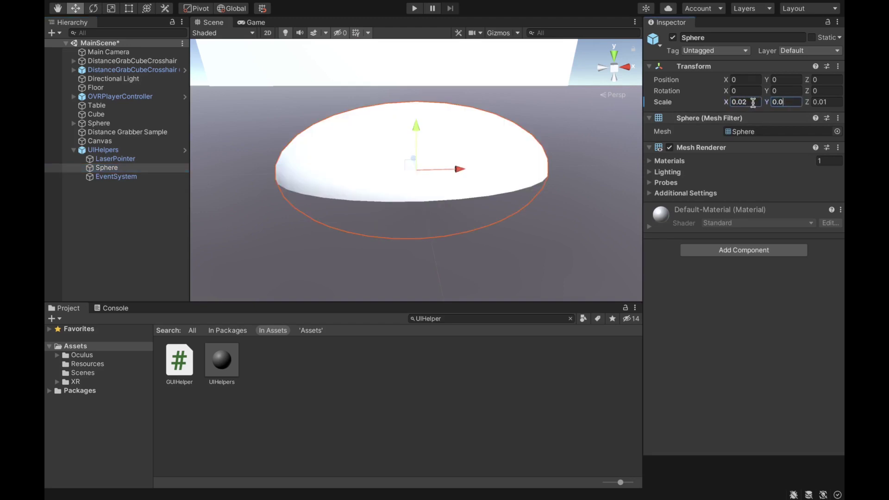
pyautogui.press('Tab')
pyautogui.write('0.02')
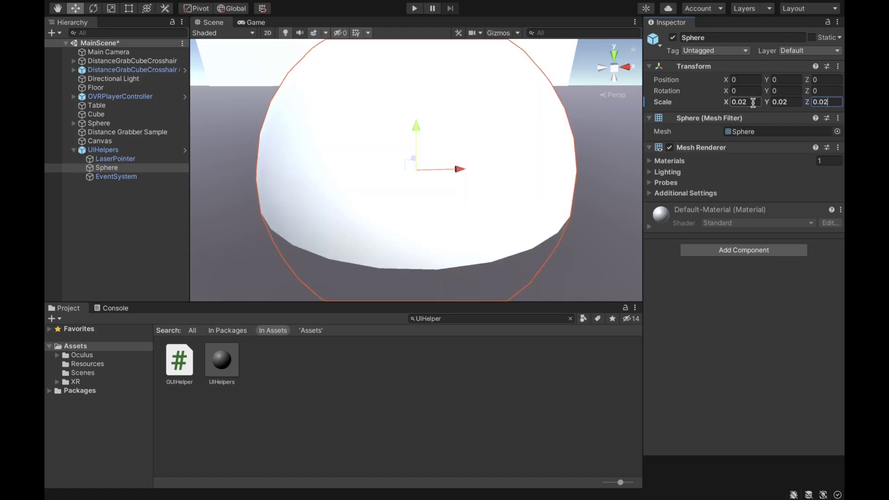
# Enable the Line Renderer component on the LaserPointer object inside UIHelpers.
pyautogui.click(124, 159)
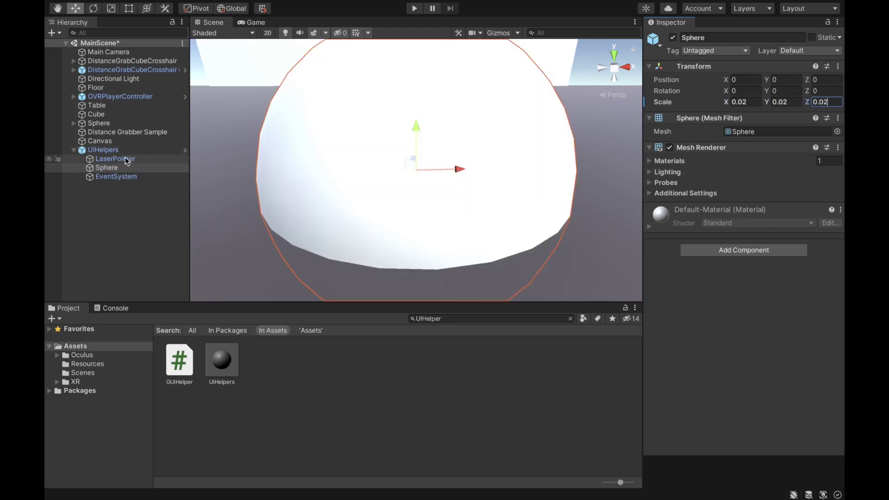
pyautogui.press('f')
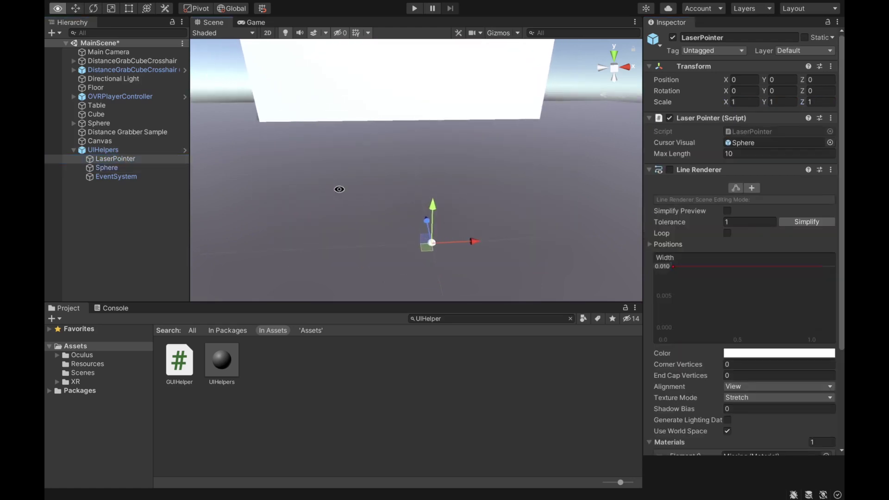
pyautogui.keyDown('alt'); pyautogui.moveTo(339, 189); pyautogui.dragTo(447, 189); pyautogui.keyUp('alt')
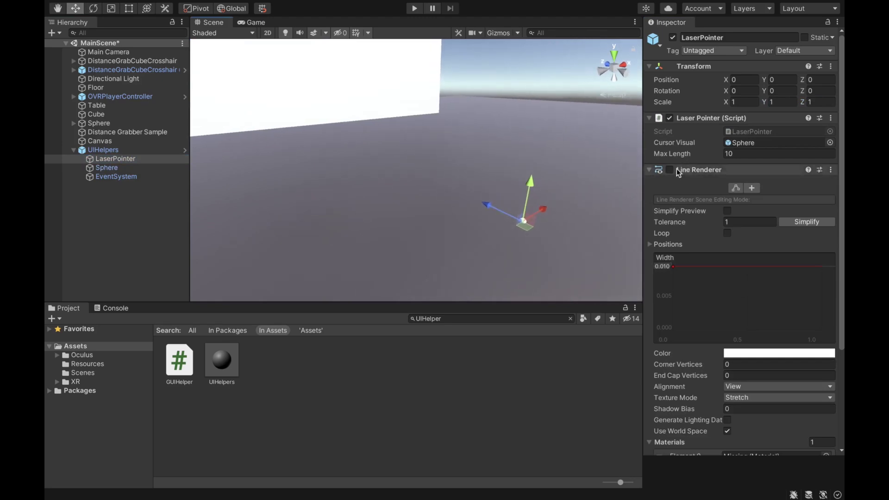
pyautogui.click(669, 170)
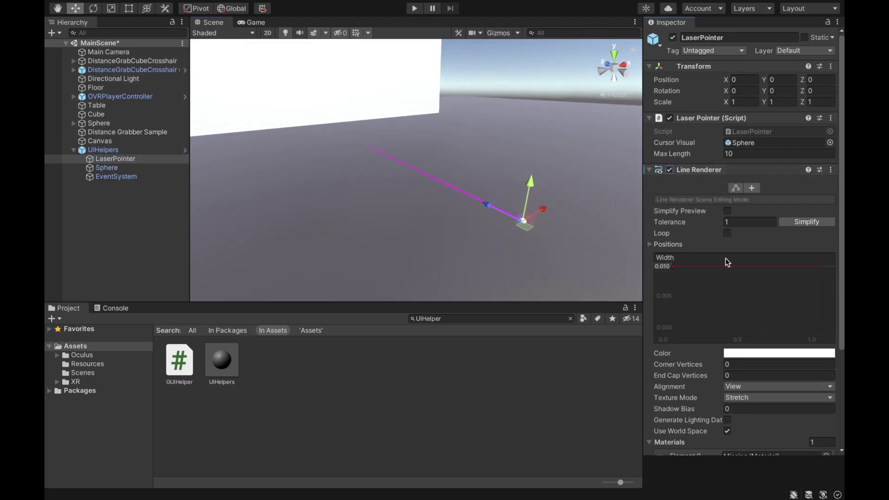
# Assign XingLightMaterial as Element 0 of the LaserPointer's Line Renderer materials.
pyautogui.scroll(-5, 726, 262)
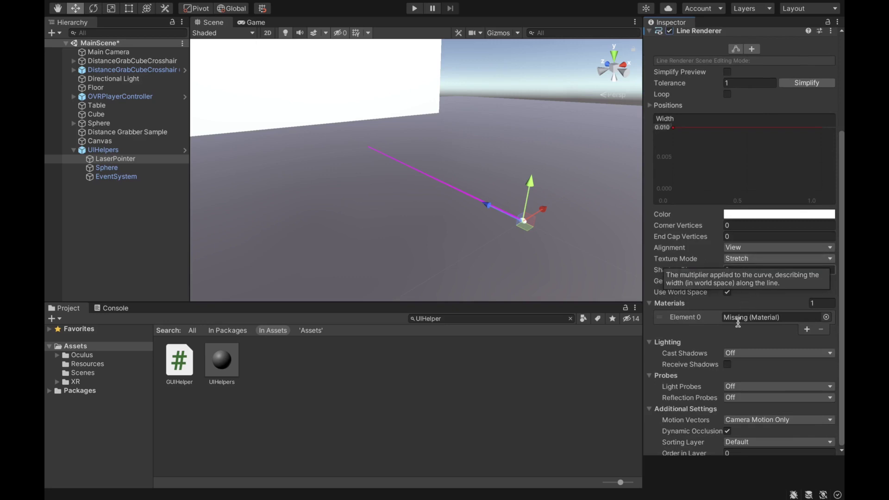
pyautogui.click(826, 317)
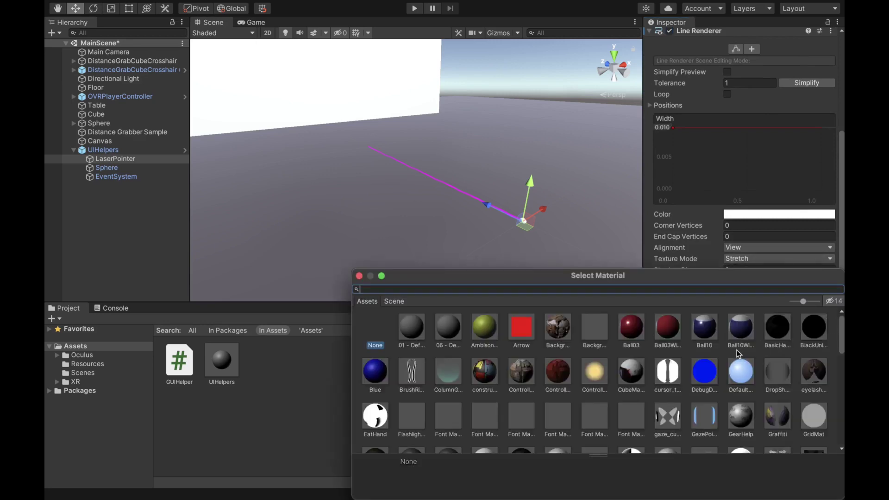
pyautogui.scroll(-10, 718, 375)
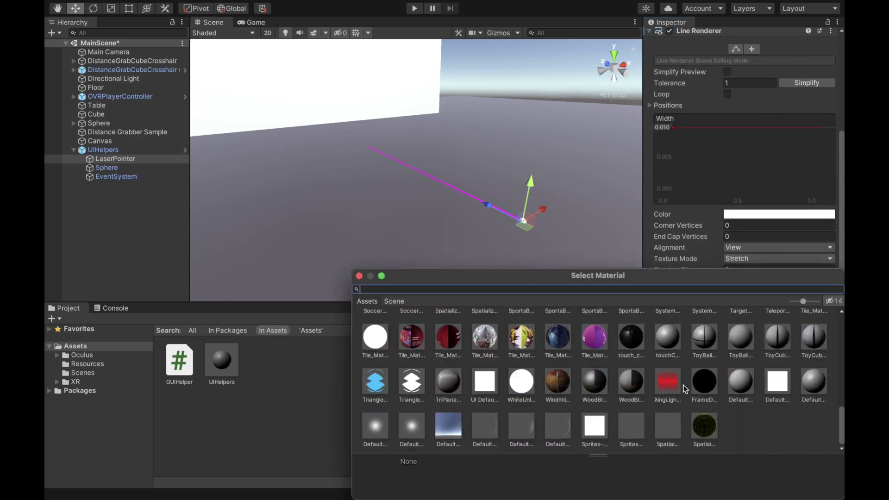
pyautogui.click(673, 382)
pyautogui.doubleClick(669, 381)
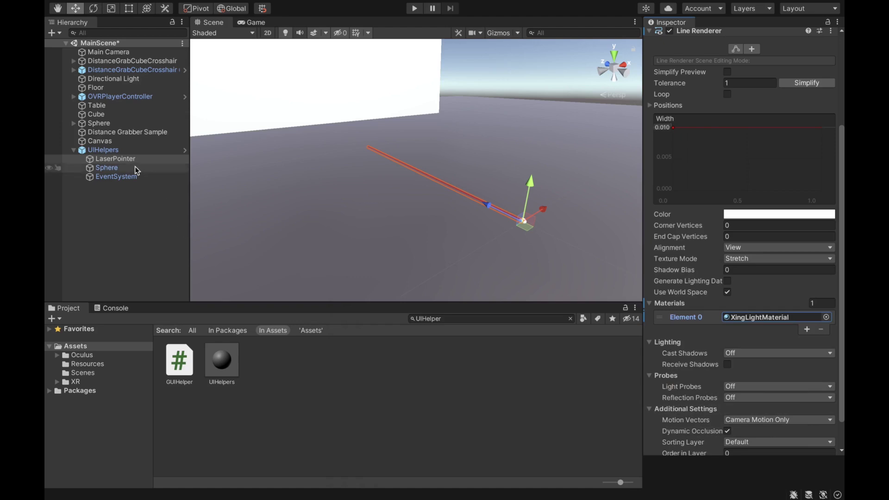
# Open the LaserPointer script in the code editor and add a SerializeField attribute above the private _laserBeamBehavior field.
pyautogui.scroll(5, 695, 157)
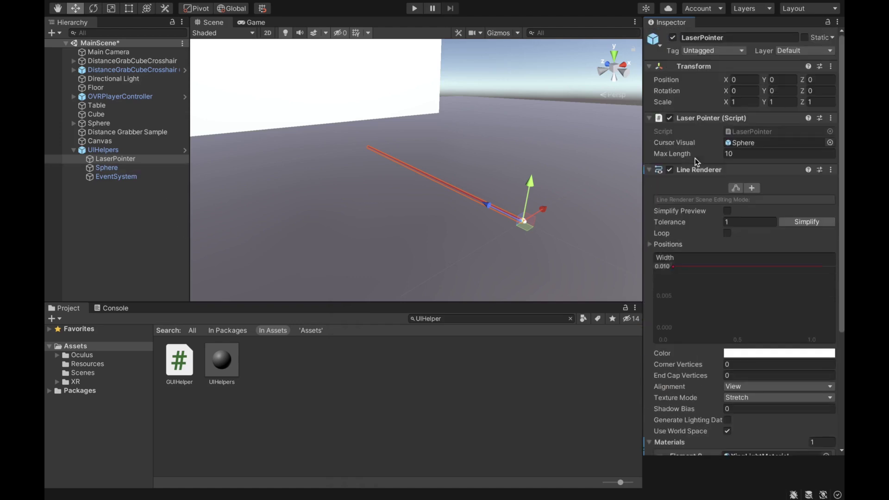
pyautogui.click(830, 118)
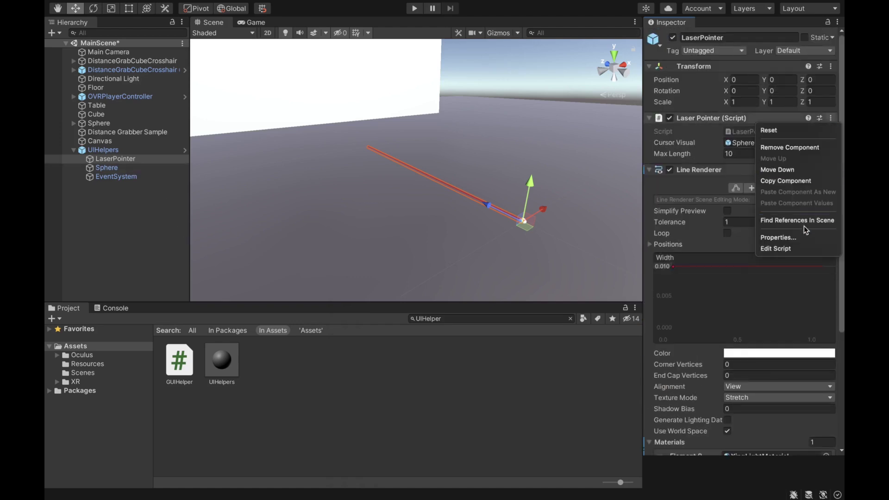
pyautogui.click(777, 253)
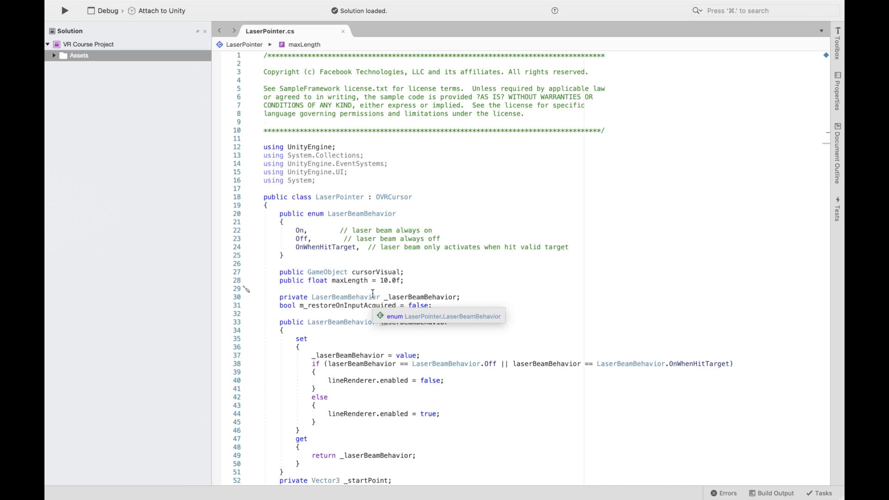
pyautogui.press('Return')
pyautogui.write('[serializ')
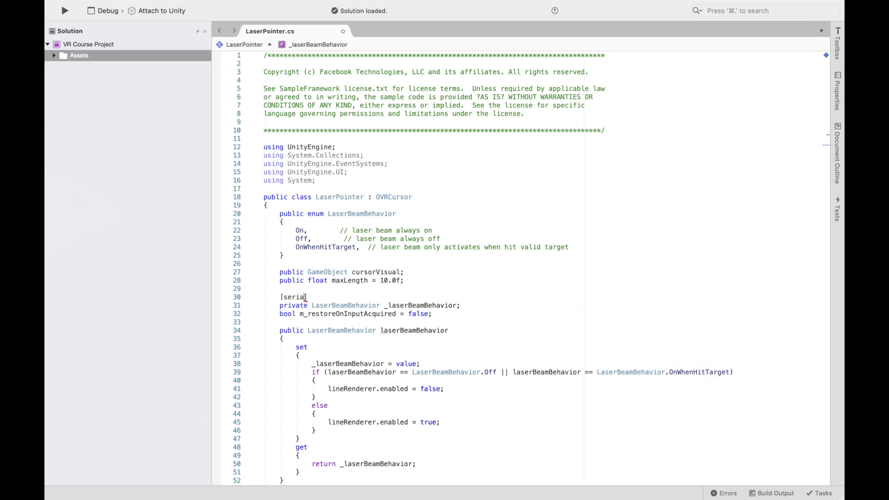
pyautogui.press('Return')
pyautogui.click(461, 305)
pyautogui.press('Return')
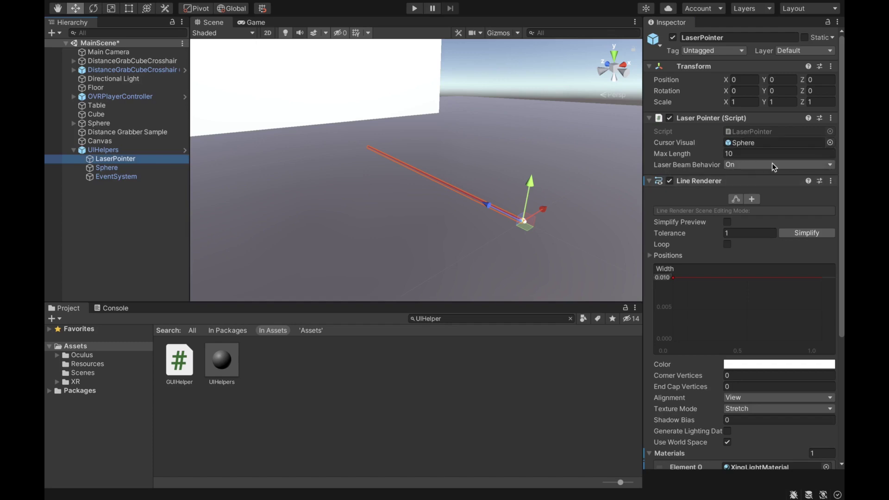
# Set the LaserPointer's Laser Beam Behavior to On When Hit Target.
pyautogui.click(768, 166)
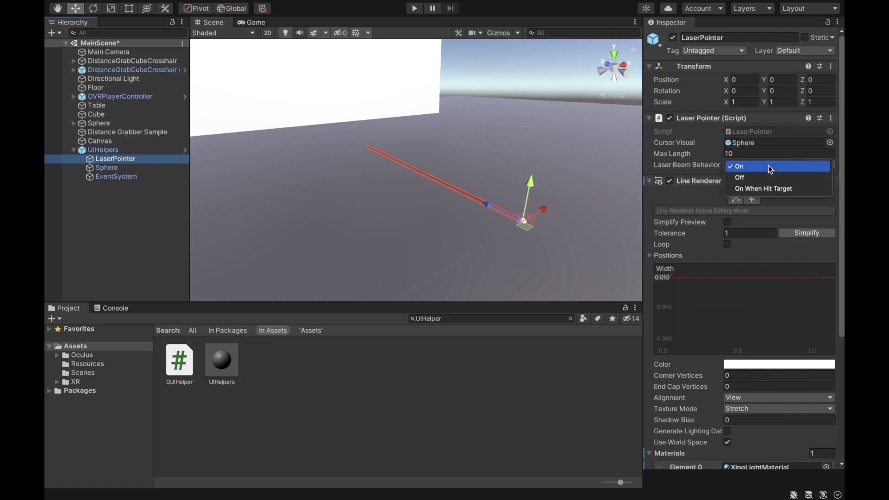
pyautogui.click(762, 189)
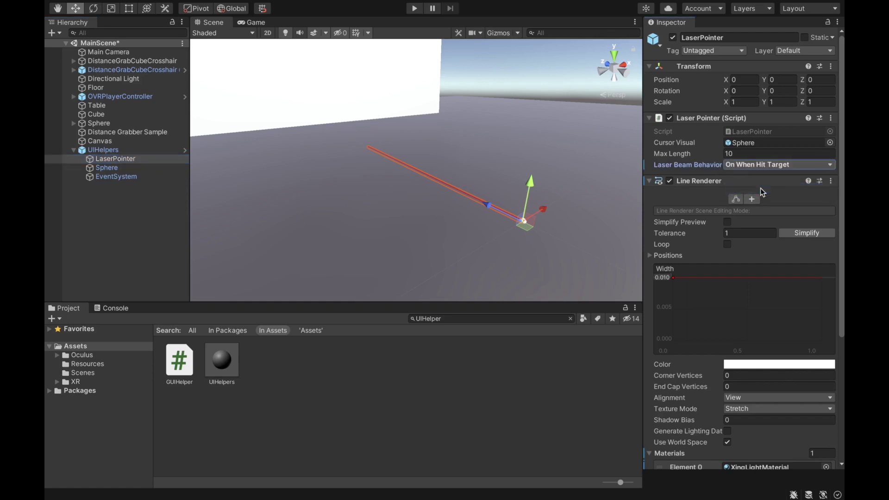
# Set the Joy Pad Click Button of the EventSystem's OVR Input Module to Secondary Index Trigger.
pyautogui.click(118, 177)
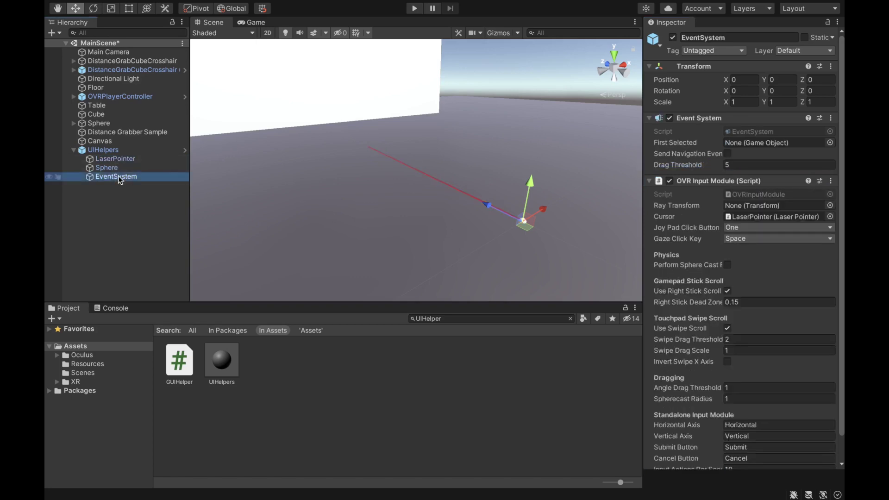
pyautogui.click(745, 227)
pyautogui.click(745, 239)
pyautogui.click(754, 229)
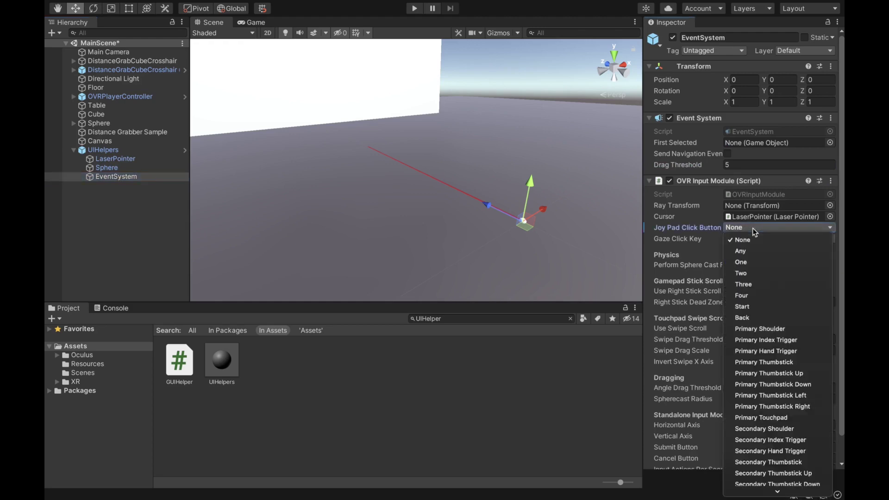
pyautogui.scroll(-3, 783, 315)
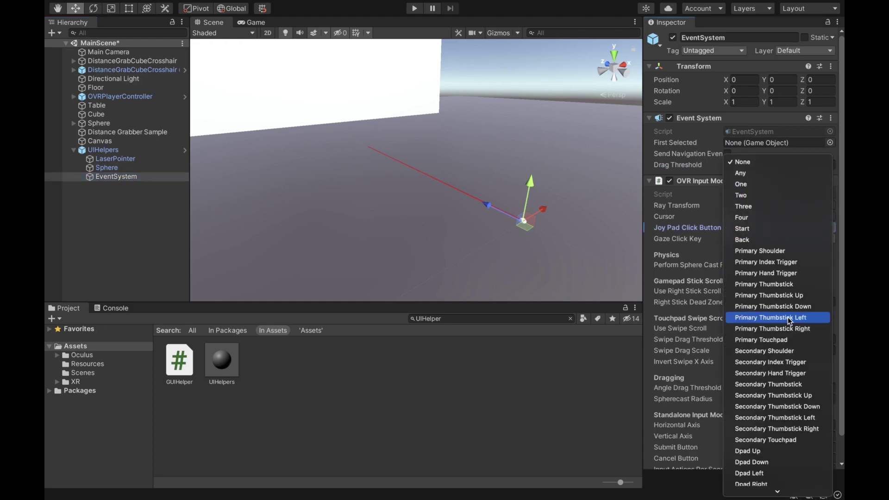
pyautogui.click(783, 363)
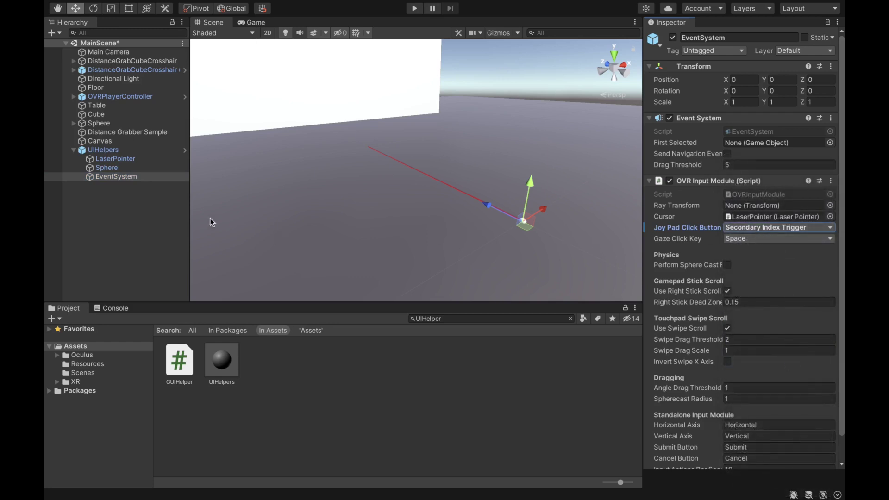
# Change the Canvas's Render Mode to World Space.
pyautogui.click(110, 143)
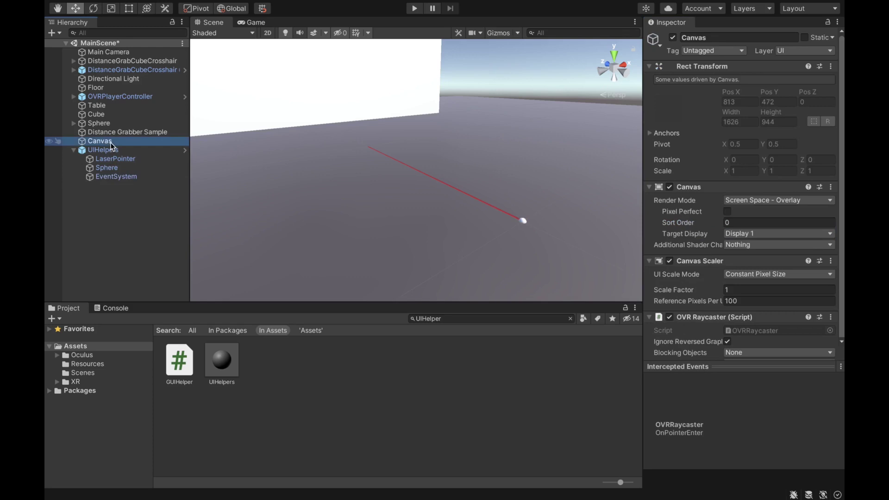
pyautogui.click(748, 200)
pyautogui.click(750, 222)
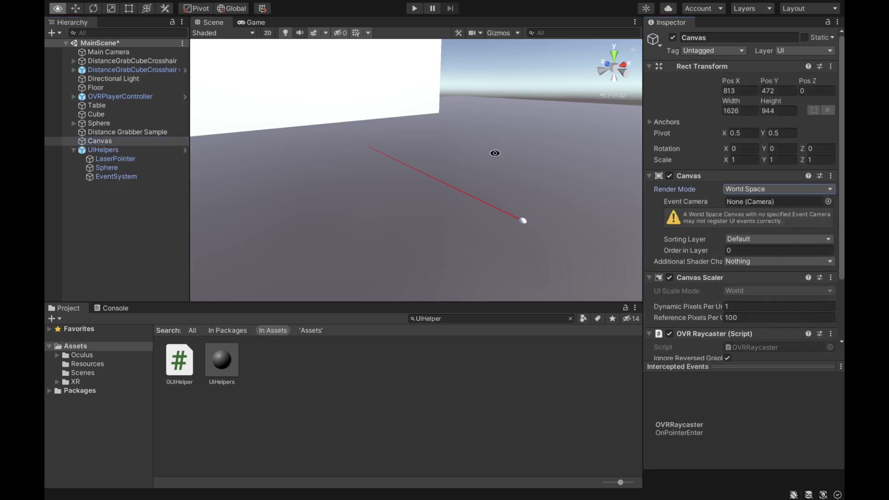
# Assign CenterEyeAnchor from the OVRCameraRig's TrackingSpace as the Canvas's Event Camera.
pyautogui.moveTo(495, 153); pyautogui.dragTo(447, 175, button='right')
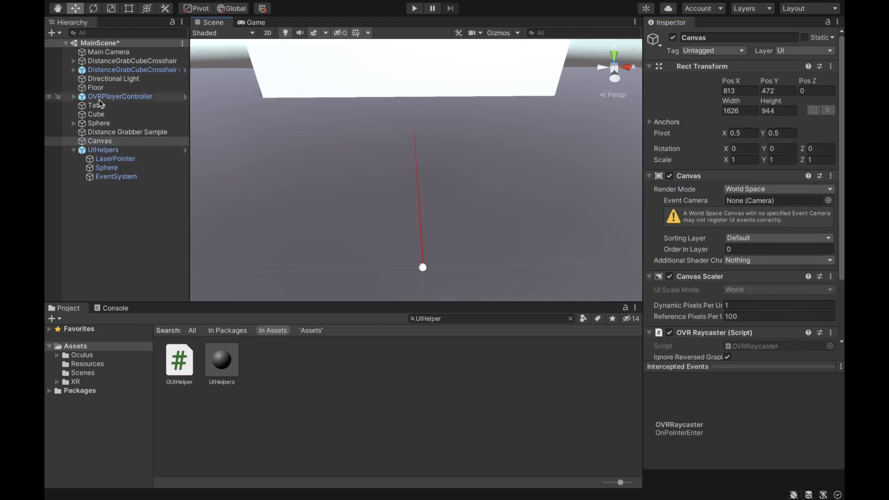
pyautogui.click(73, 97)
pyautogui.click(82, 115)
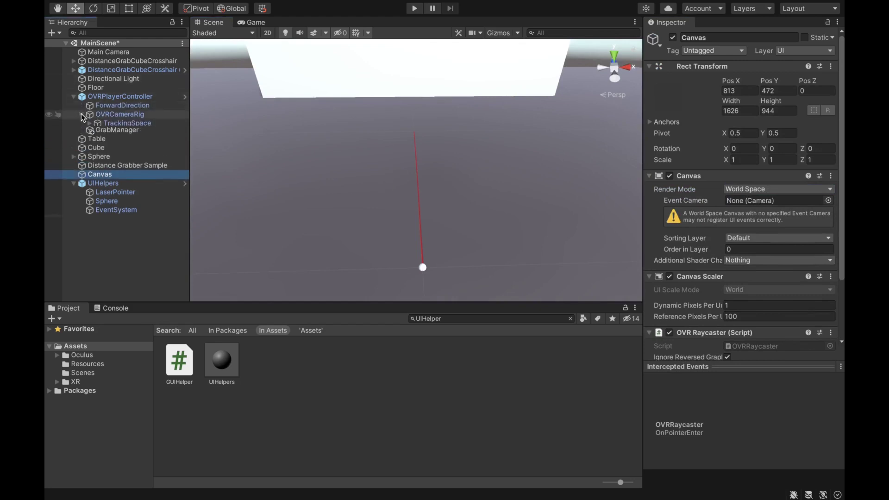
pyautogui.click(89, 123)
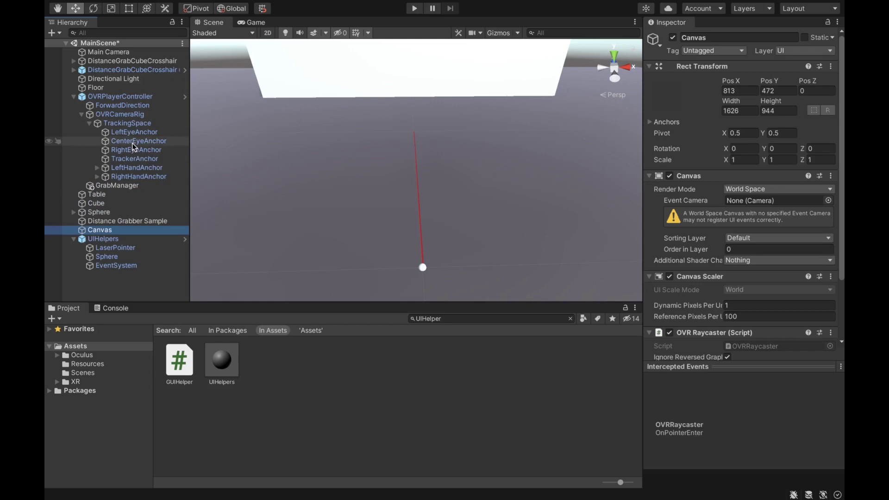
pyautogui.moveTo(132, 143); pyautogui.dragTo(746, 201)
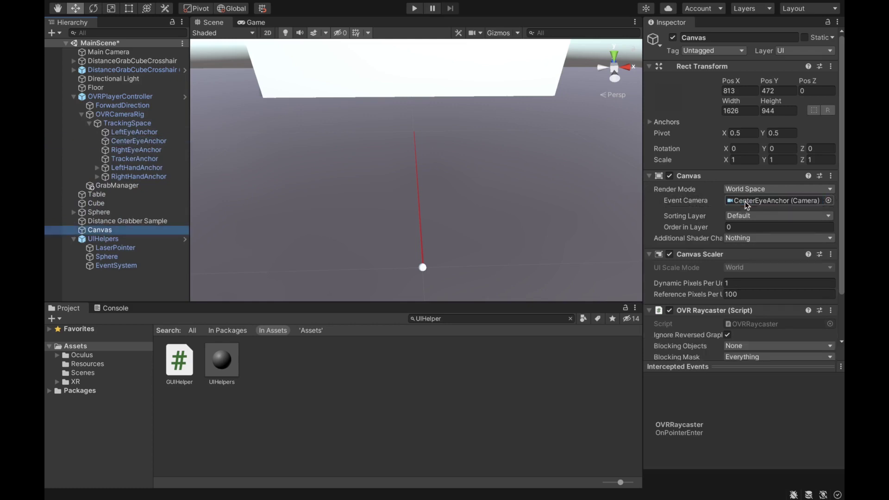
pyautogui.click(73, 96)
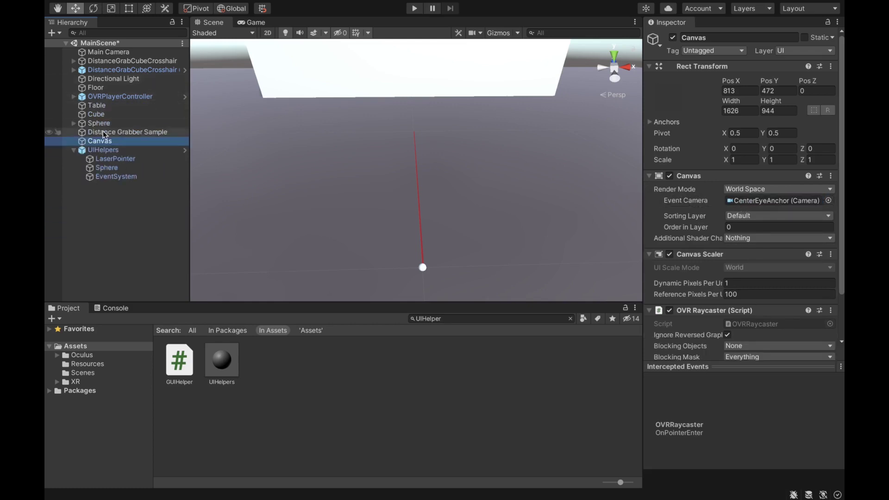
# Set the Canvas's width and height to 1000 each.
pyautogui.doubleClick(103, 141)
pyautogui.keyDown('alt'); pyautogui.moveTo(537, 157); pyautogui.dragTo(543, 102); pyautogui.keyUp('alt')
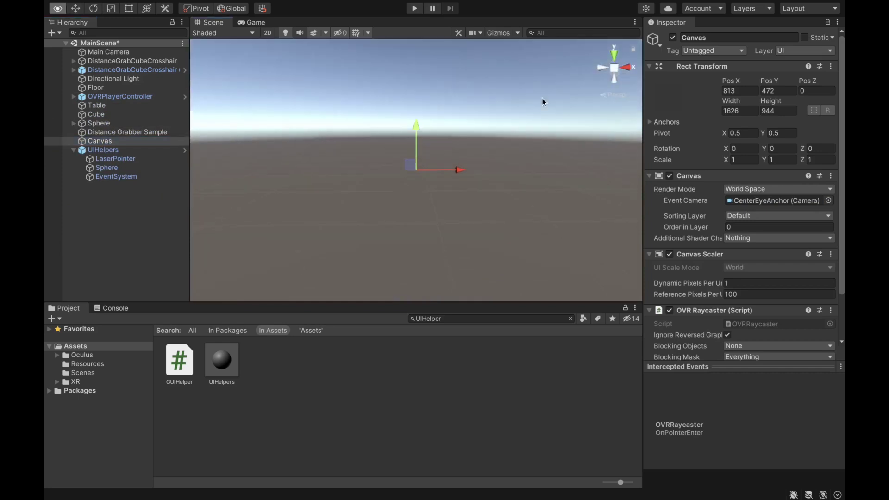
pyautogui.click(726, 111)
pyautogui.write('100')
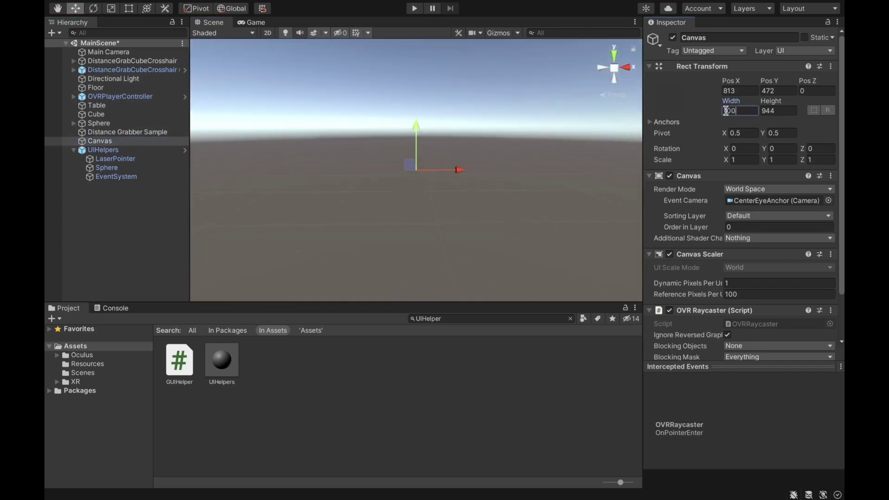
pyautogui.write('0')
pyautogui.press('Tab')
pyautogui.write('1000')
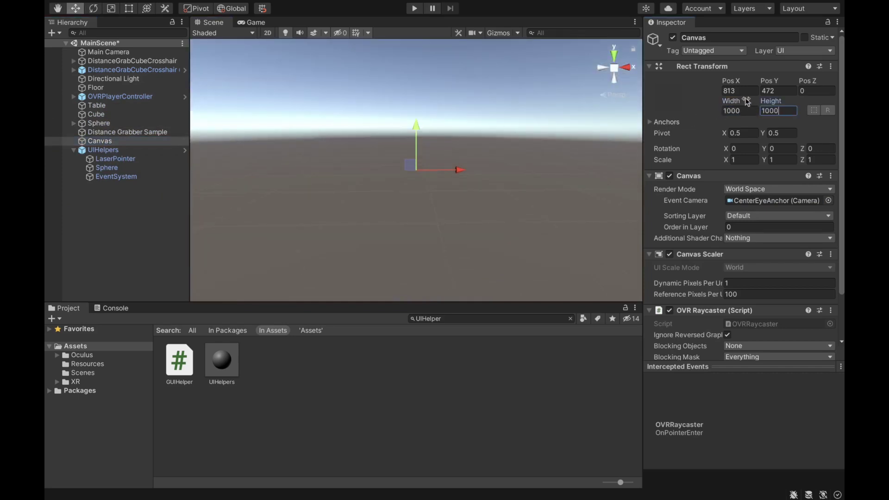
# Set the Canvas's Pos X and Pos Y to 0.
pyautogui.click(736, 90)
pyautogui.write('0')
pyautogui.press('Tab')
pyautogui.write('0')
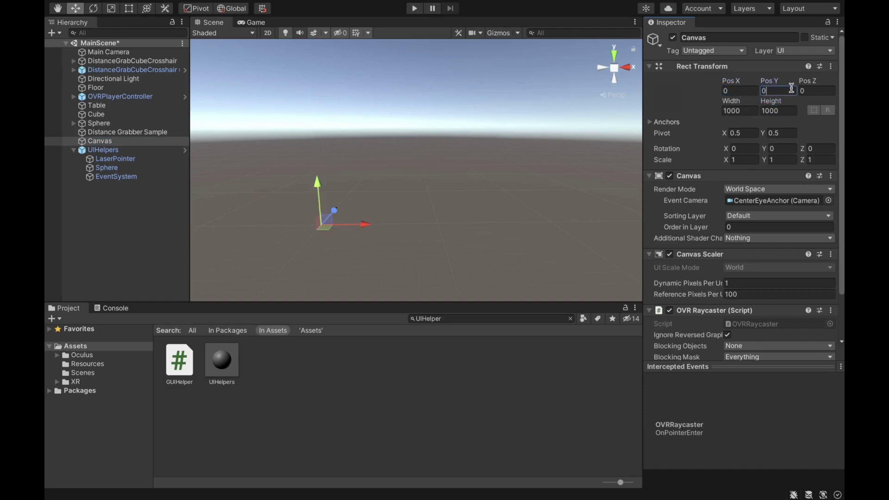
# Scale the Canvas to 0.001 on the X, Y and Z axes.
pyautogui.click(751, 161)
pyautogui.write('0.001')
pyautogui.press('Tab')
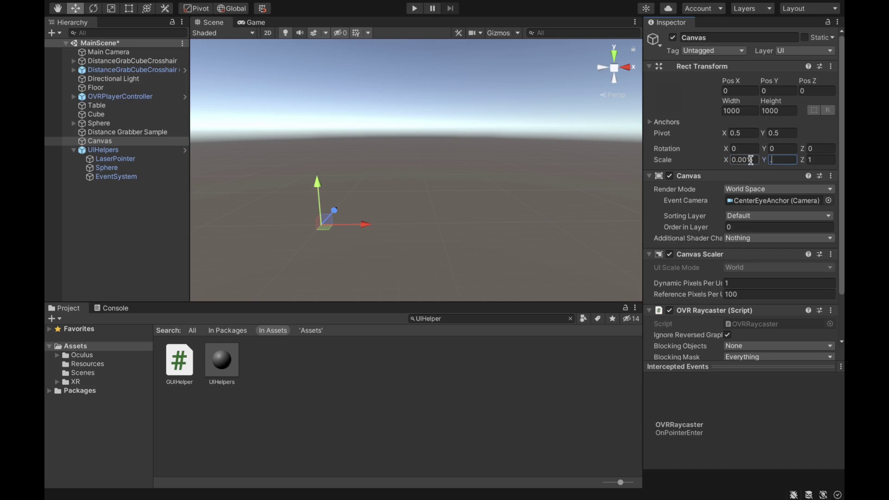
pyautogui.write('.001')
pyautogui.press('Tab')
pyautogui.write('0.001')
# Raise the Canvas above the floor in the scene to a Pos Y of about 1.58.
pyautogui.click(143, 142)
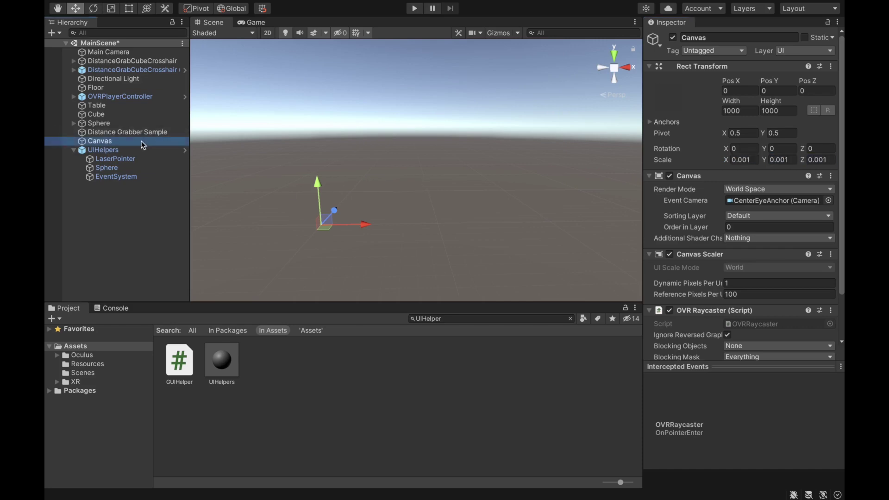
pyautogui.doubleClick(143, 145)
pyautogui.scroll(-4, 477, 164)
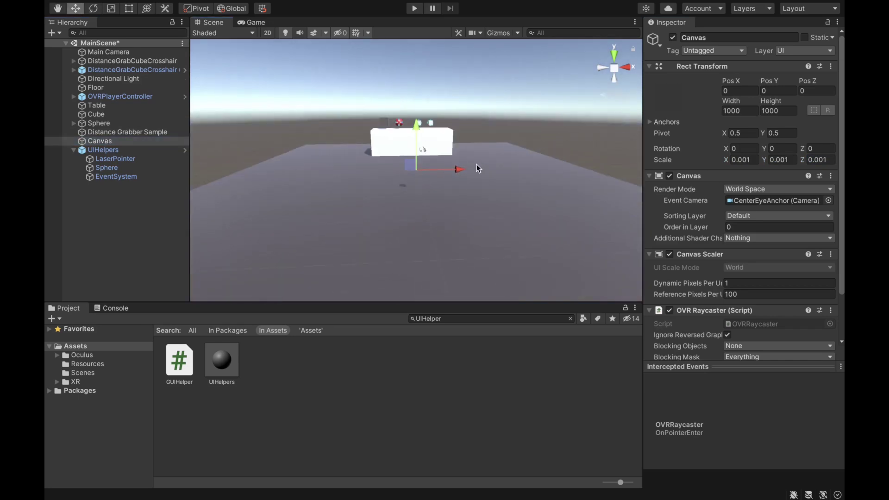
pyautogui.keyDown('alt'); pyautogui.moveTo(502, 44); pyautogui.dragTo(555, 167); pyautogui.keyUp('alt')
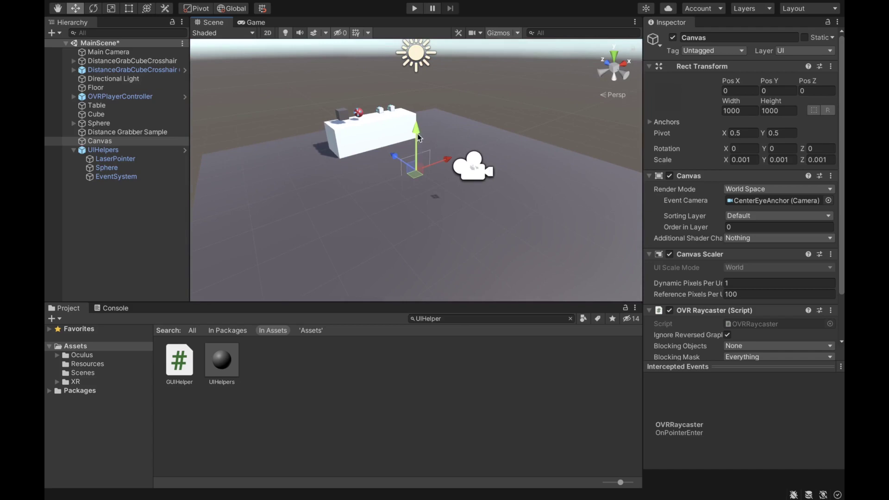
pyautogui.moveTo(418, 133); pyautogui.dragTo(416, 111)
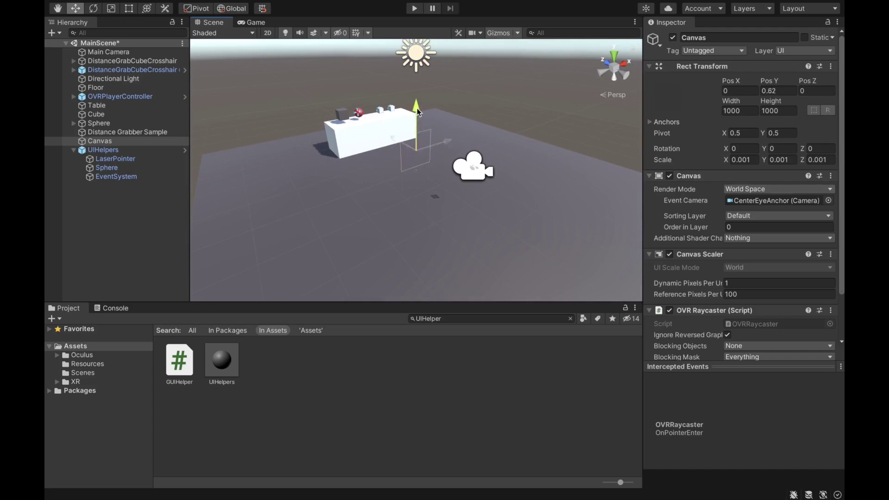
pyautogui.moveTo(417, 107); pyautogui.dragTo(416, 65)
pyautogui.keyDown('alt'); pyautogui.moveTo(500, 110); pyautogui.dragTo(324, 114); pyautogui.keyUp('alt')
# Add a UI Image as a child of the Canvas and name it Background.
pyautogui.rightClick(110, 140)
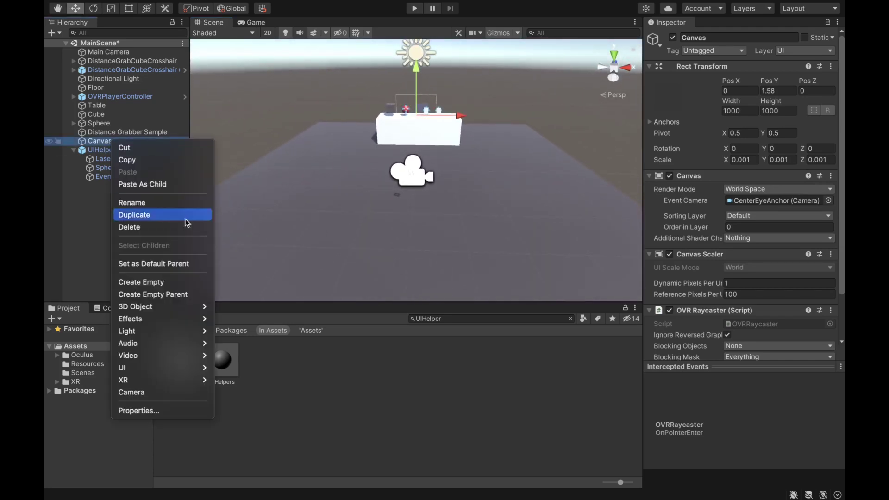
pyautogui.moveTo(175, 368)
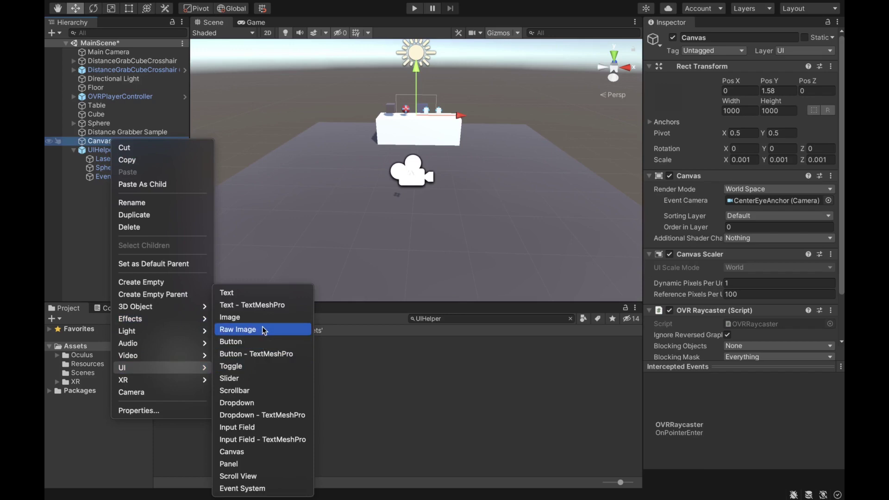
pyautogui.click(230, 317)
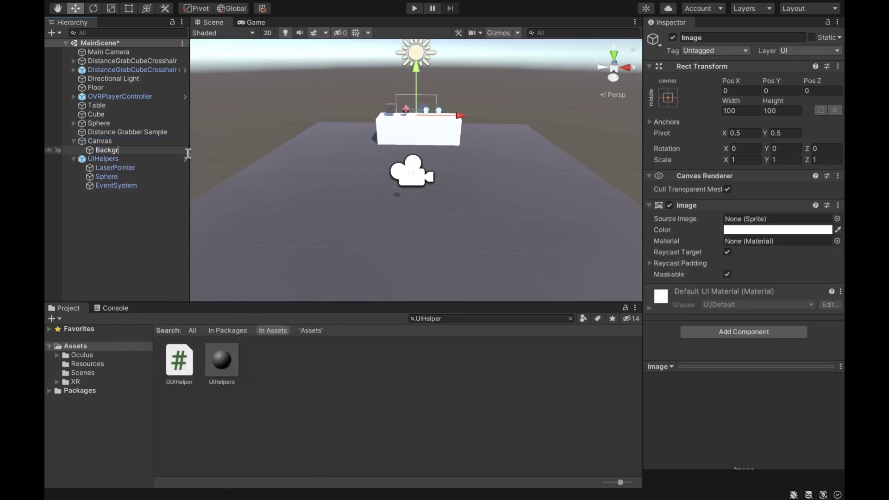
pyautogui.write('Background')
pyautogui.press('Return')
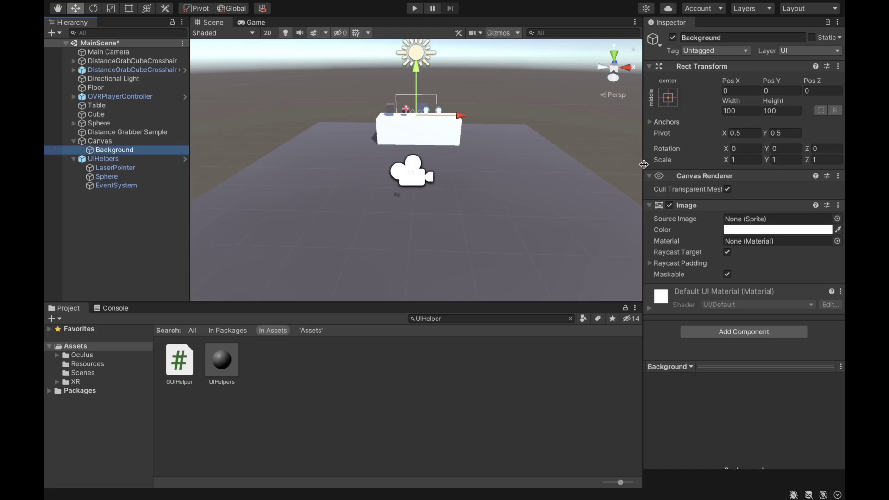
# Assign the radio_disabled sprite as the Background image's Source Image.
pyautogui.click(838, 219)
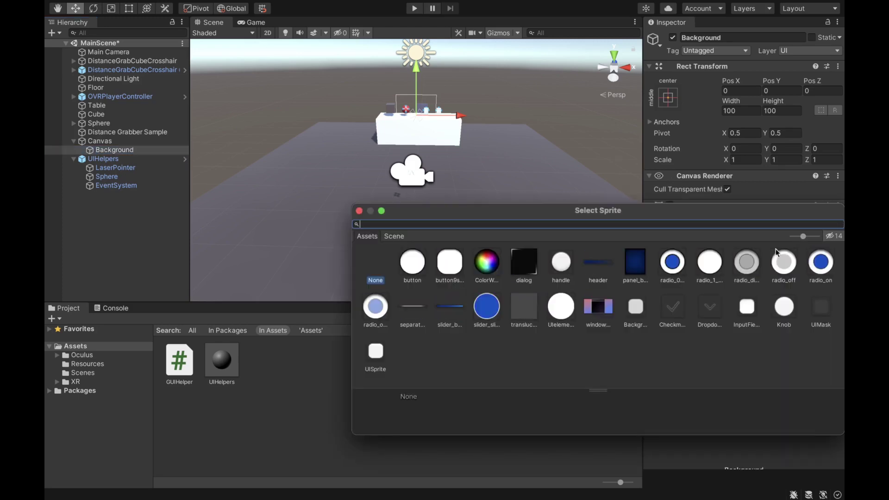
pyautogui.click(747, 264)
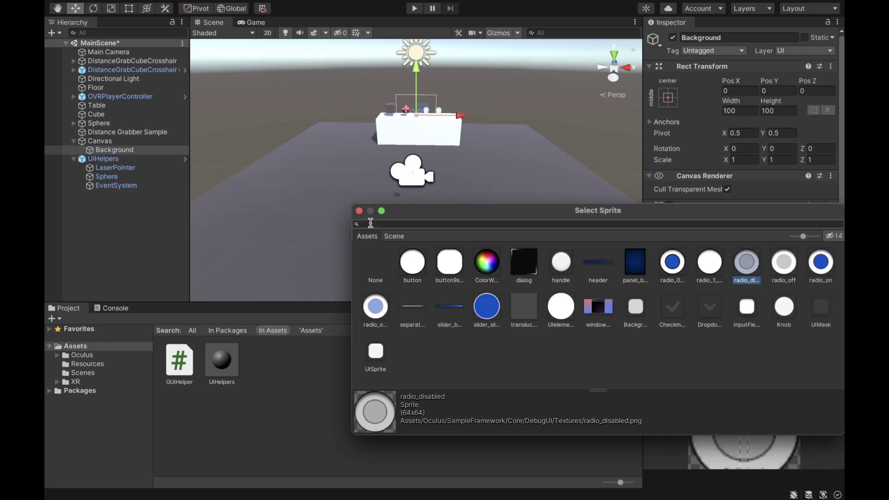
pyautogui.click(360, 211)
# Set the Background image's width and height to 1000 each.
pyautogui.click(746, 111)
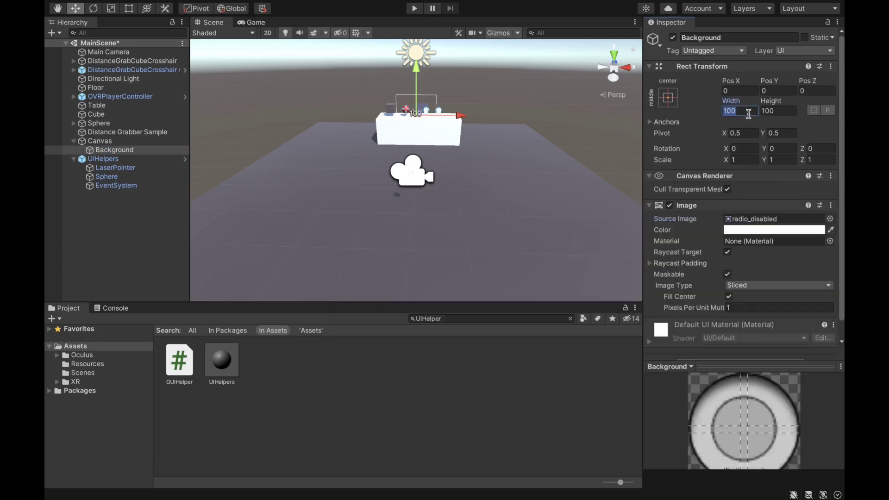
pyautogui.write('1000')
pyautogui.press('Tab')
pyautogui.write('1000')
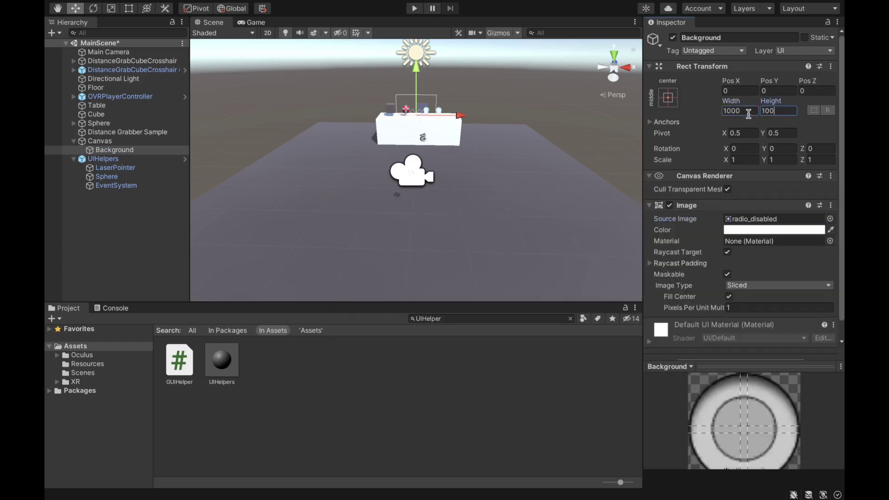
pyautogui.doubleClick(139, 150)
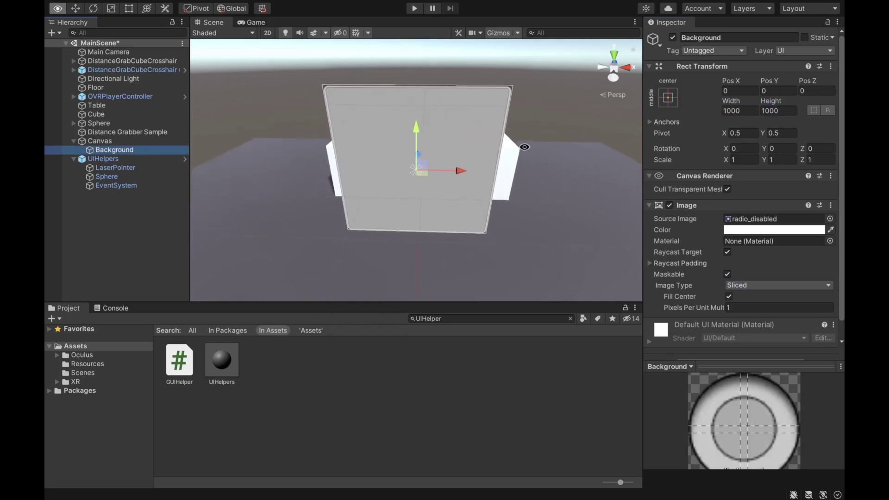
# Add a standard UI Button as a child of the Canvas, keeping its default name.
pyautogui.rightClick(127, 141)
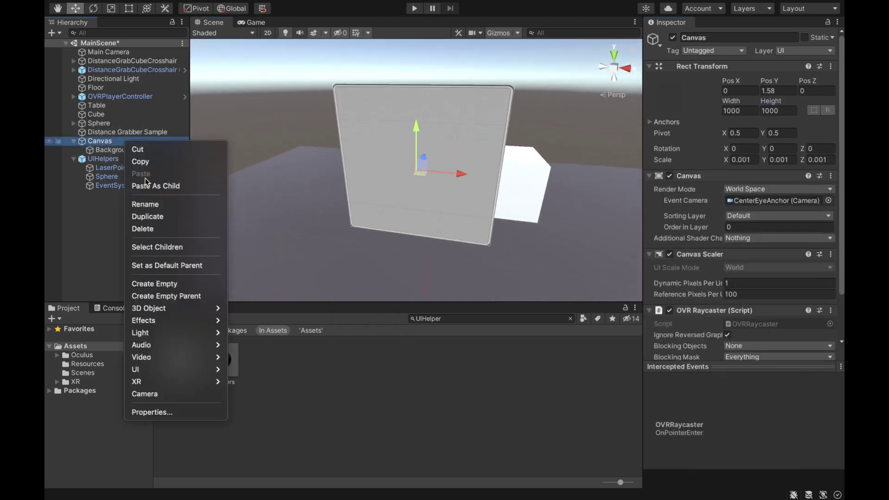
pyautogui.moveTo(175, 370)
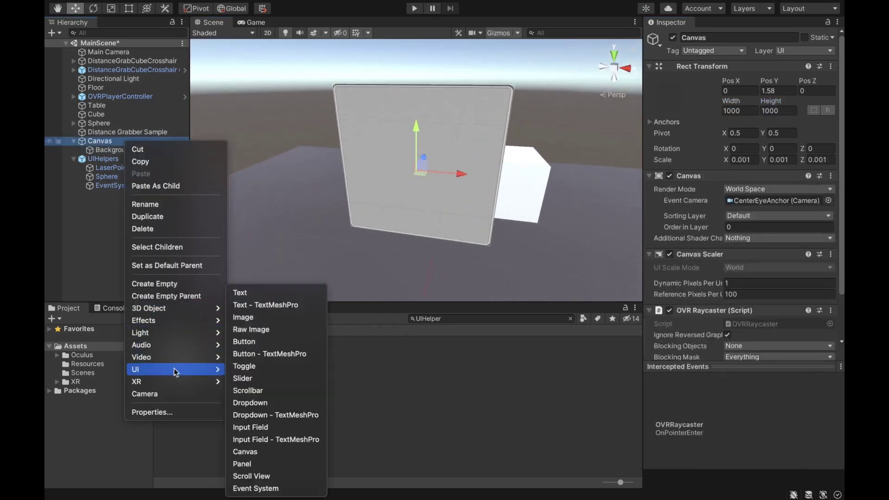
pyautogui.click(269, 346)
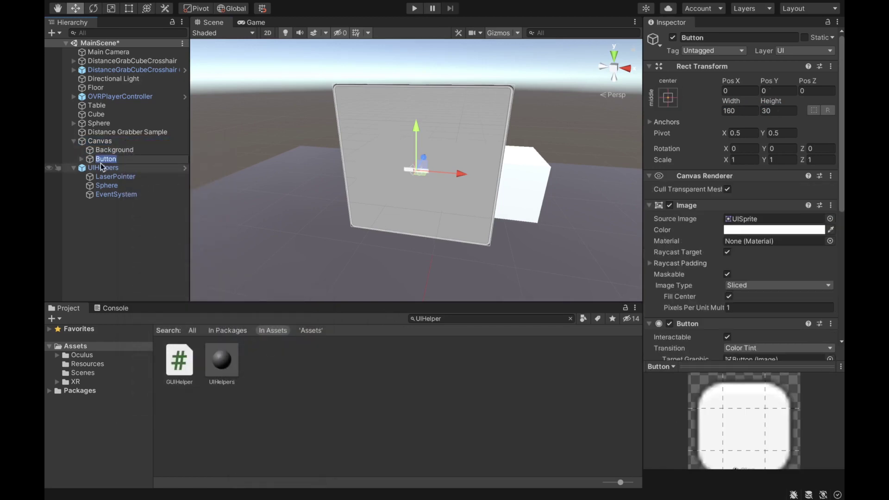
pyautogui.click(89, 159)
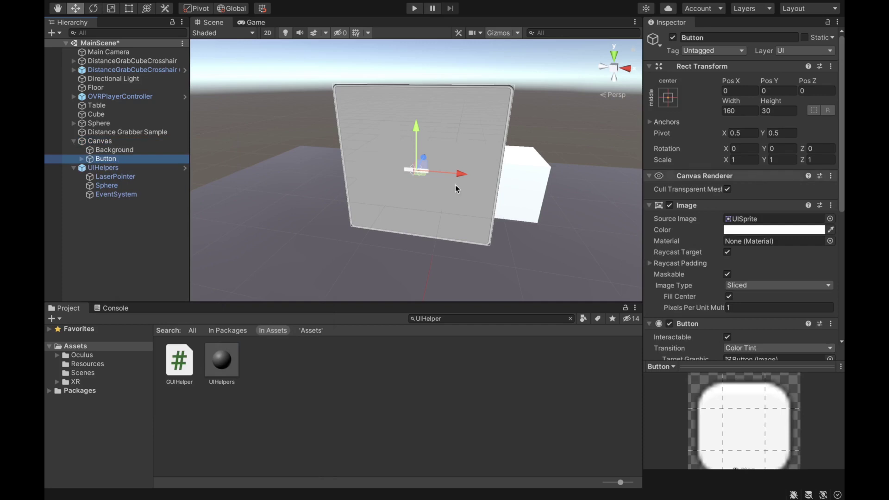
# Set the Button's width to 400 and its height to 100.
pyautogui.click(737, 111)
pyautogui.doubleClick(736, 110)
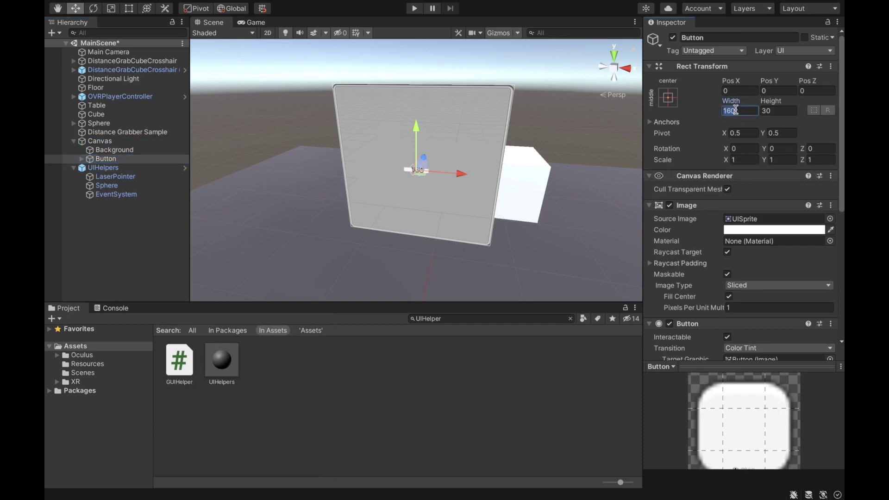
pyautogui.write('400')
pyautogui.press('Tab')
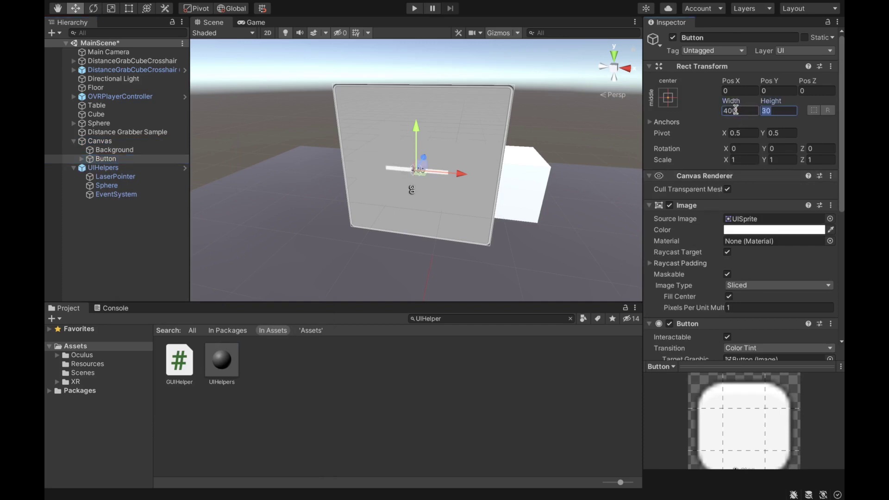
pyautogui.write('2')
pyautogui.write('00')
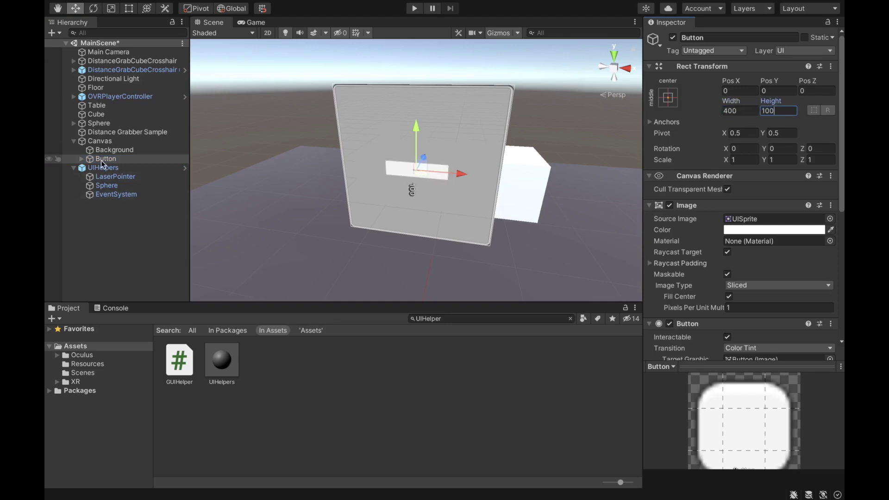
# Set the font size of the Button's Text child to 50.
pyautogui.click(81, 158)
pyautogui.click(90, 168)
pyautogui.click(693, 232)
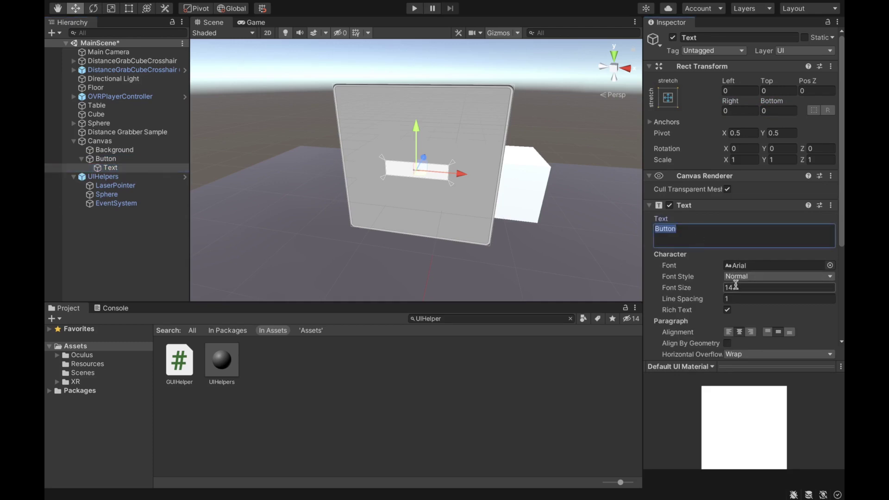
pyautogui.click(736, 286)
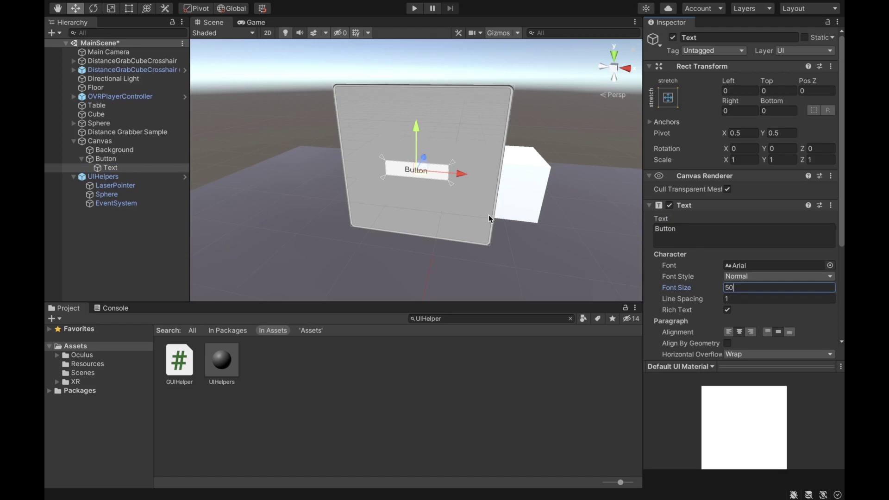
pyautogui.click(81, 159)
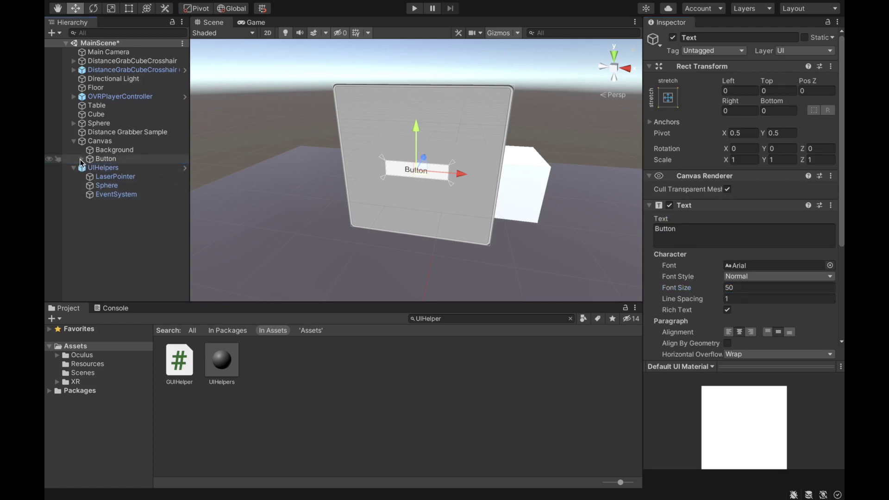
# Duplicate the Button and move the copy straight down below the original, to a Y position of about -132.
pyautogui.click(103, 160)
pyautogui.hotkey('ctrl', 'd')
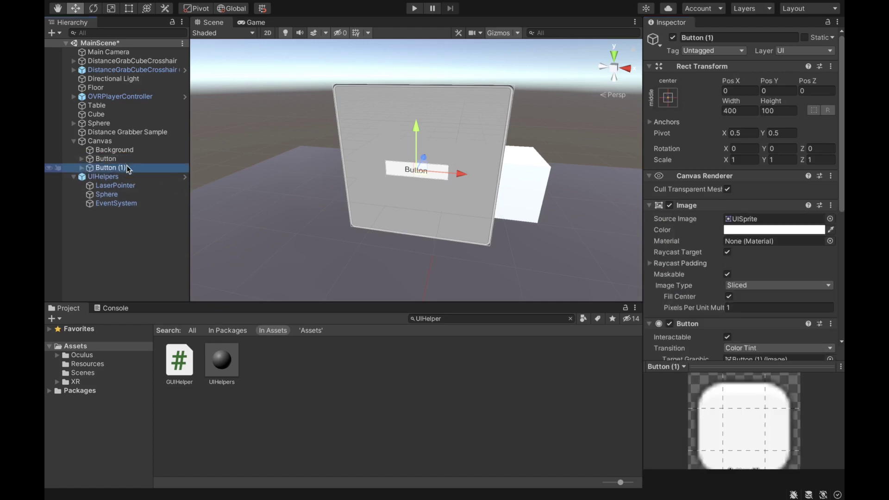
pyautogui.moveTo(418, 128); pyautogui.dragTo(421, 149)
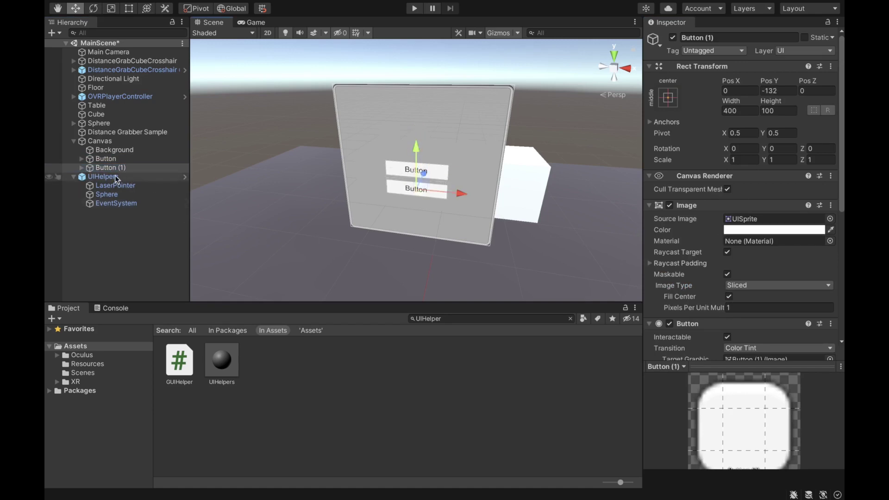
# Change the label text of the duplicated button to "Button 2".
pyautogui.click(81, 167)
pyautogui.click(110, 176)
pyautogui.click(762, 243)
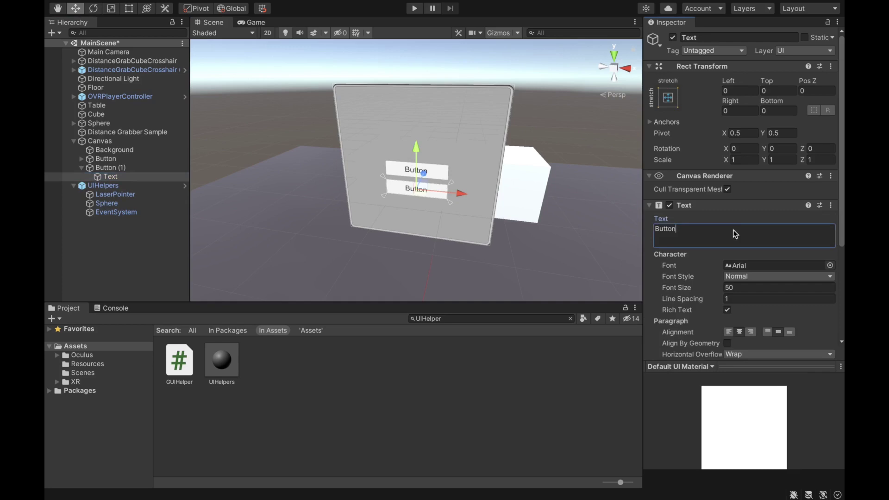
pyautogui.click(738, 230)
pyautogui.write('2')
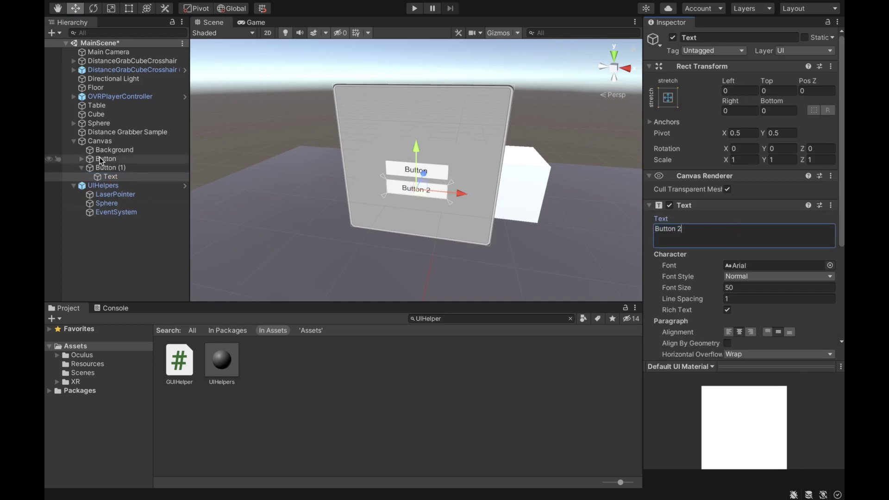
pyautogui.click(81, 167)
# Add a UI Slider as a child of the Canvas and move it above the buttons, to a Y position of about 137.
pyautogui.rightClick(110, 141)
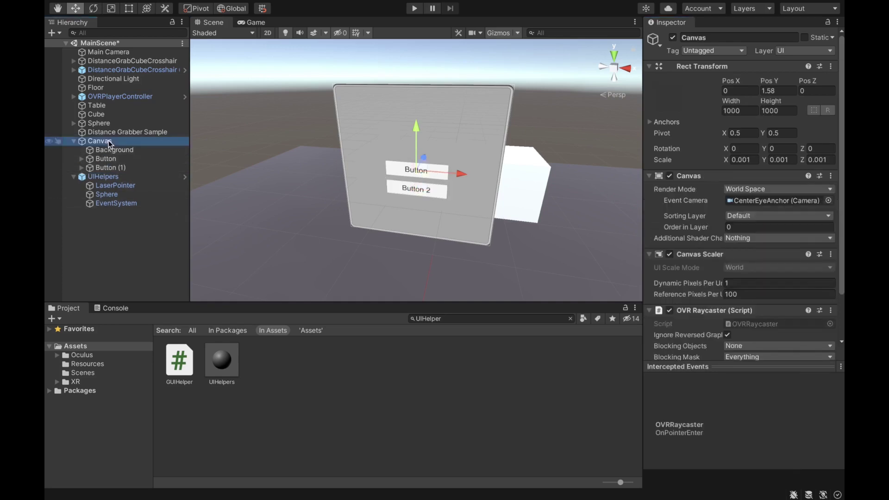
pyautogui.moveTo(173, 369)
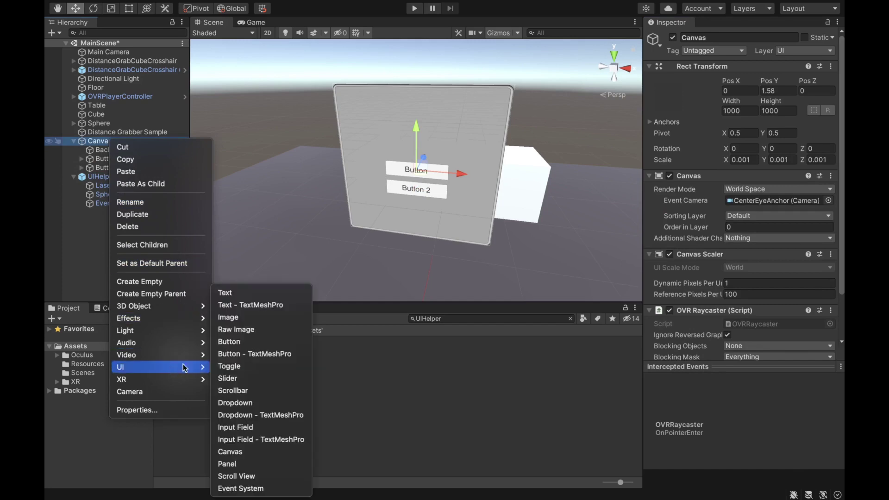
pyautogui.click(231, 378)
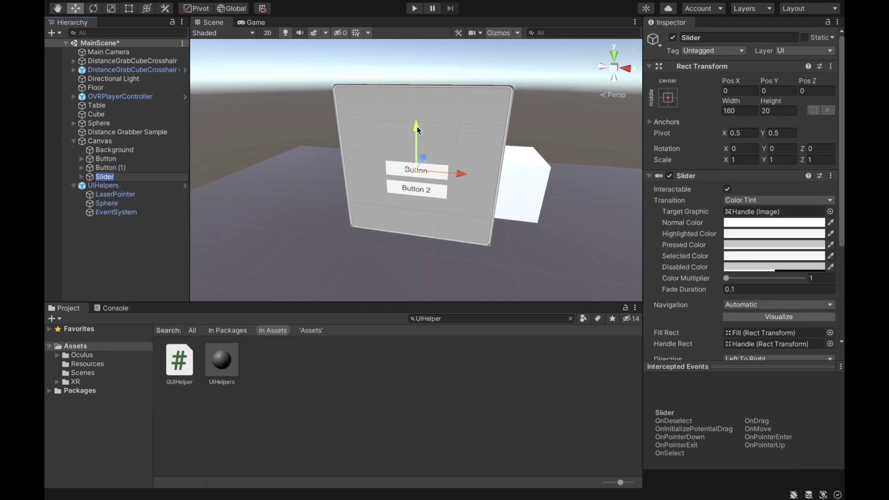
pyautogui.moveTo(417, 130); pyautogui.dragTo(416, 108)
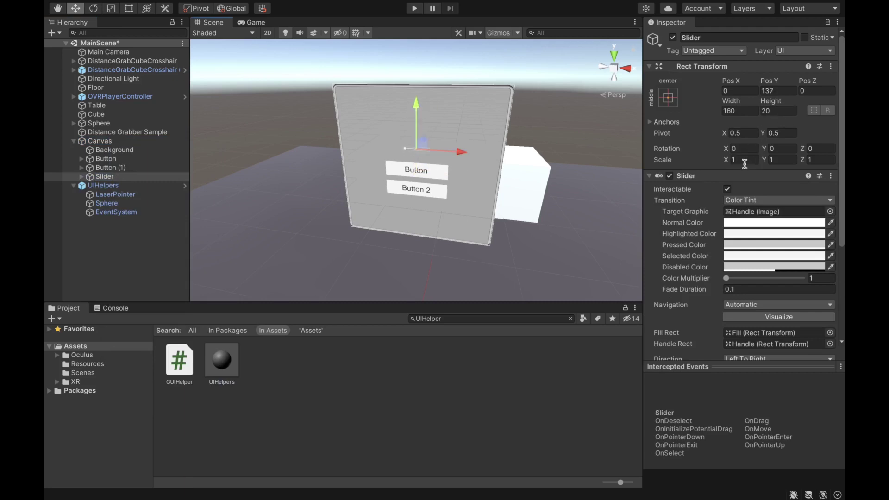
# Set the Slider's scale to 3 on the X, Y and Z axes.
pyautogui.click(744, 160)
pyautogui.write('3')
pyautogui.press('Tab')
pyautogui.write('3')
pyautogui.press('Tab')
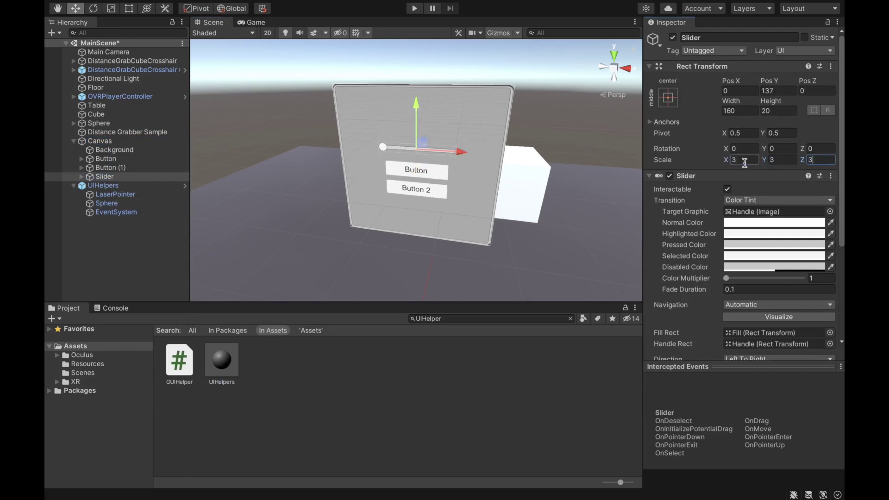
pyautogui.press('Return')
pyautogui.scroll(-5, 447, 190)
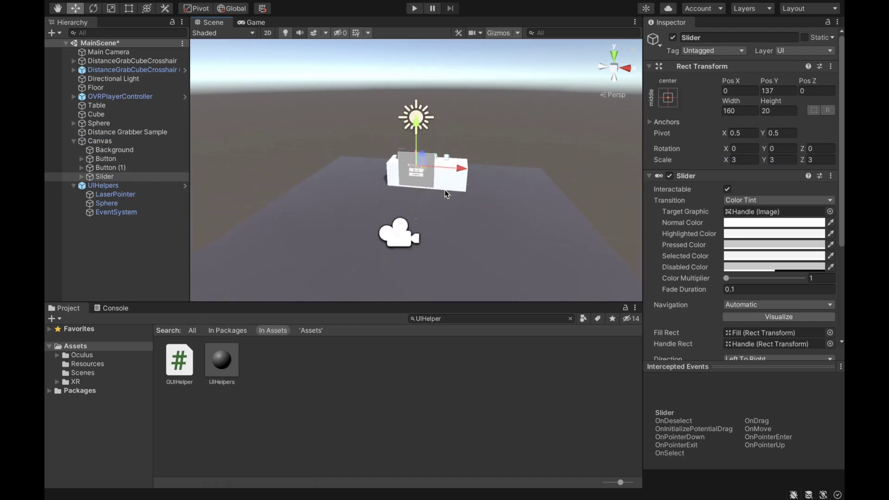
pyautogui.moveTo(447, 193)
pyautogui.keyDown('alt'); pyautogui.mouseDown()
pyautogui.moveTo(463, 188)
pyautogui.moveTo(452, 177)
pyautogui.mouseUp(); pyautogui.keyUp('alt')
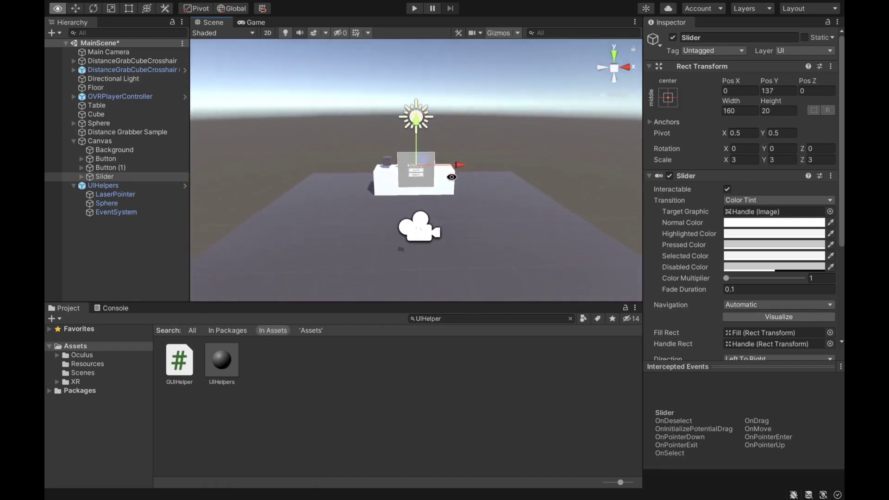
pyautogui.press('f')
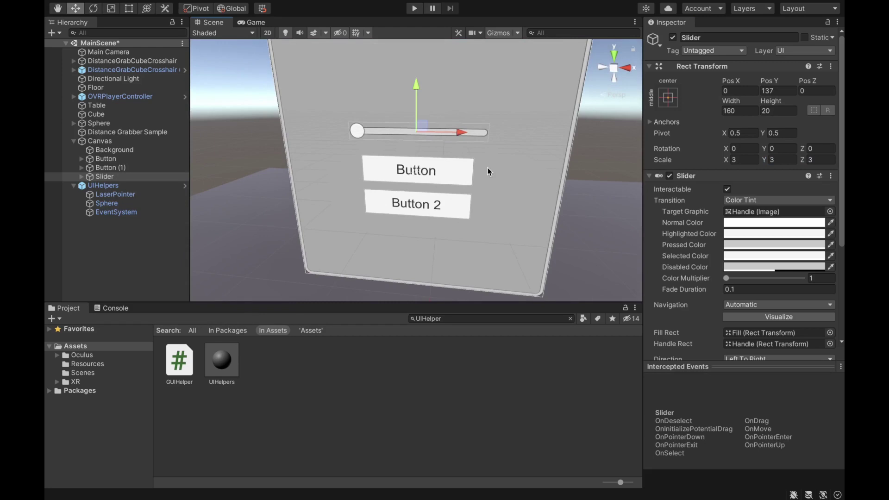
pyautogui.scroll(-5, 487, 172)
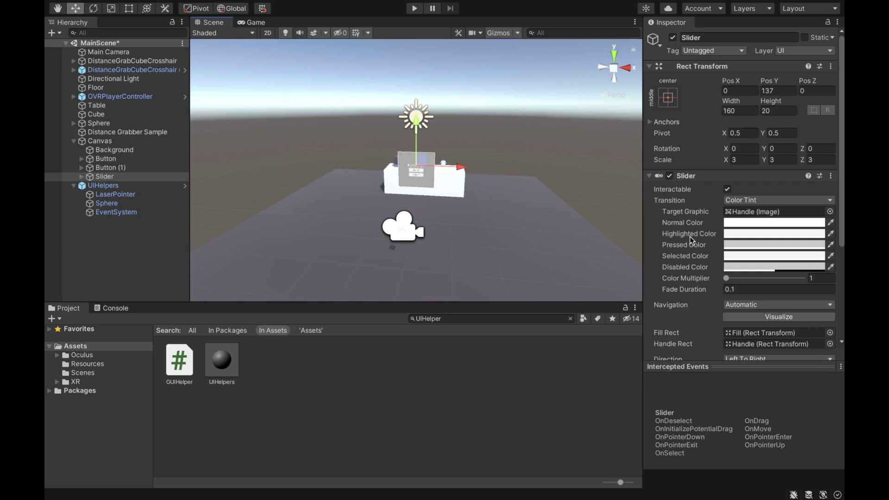
# Assign the LaserPointer object from UIHelpers as the Pointer of the Canvas's OVR Raycaster, and save the scene.
pyautogui.click(74, 141)
pyautogui.click(99, 142)
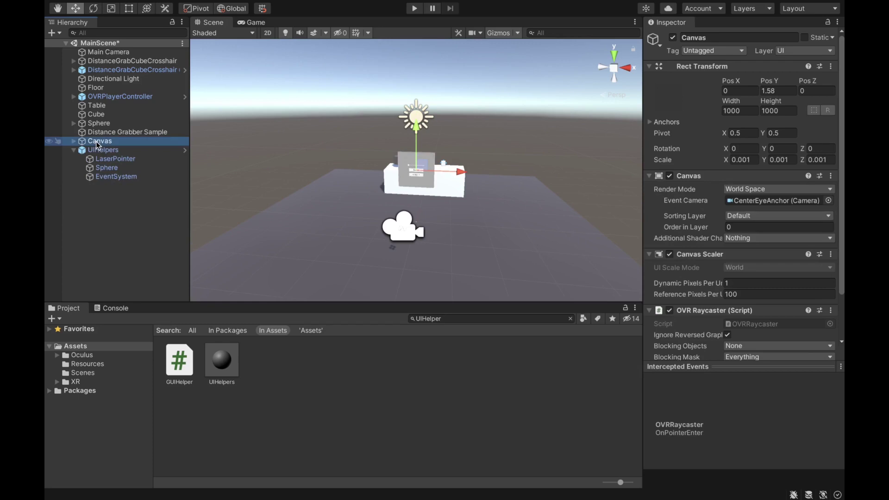
pyautogui.scroll(-3, 689, 248)
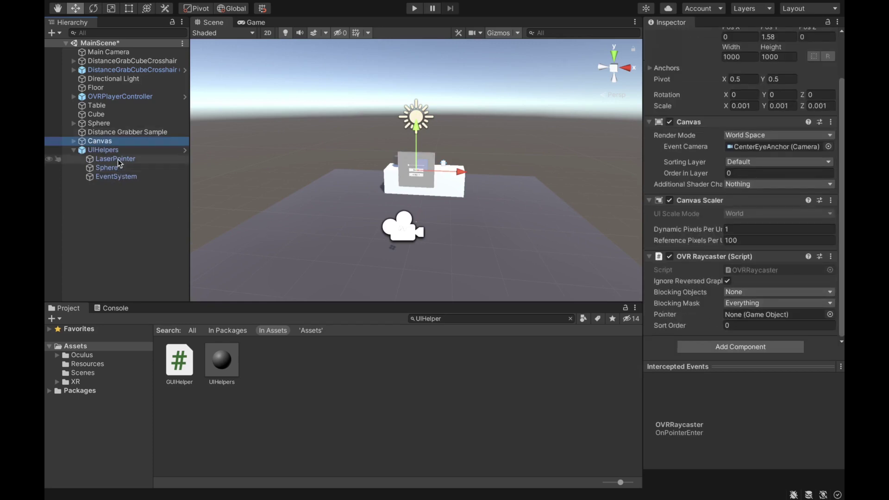
pyautogui.moveTo(119, 163); pyautogui.dragTo(755, 317)
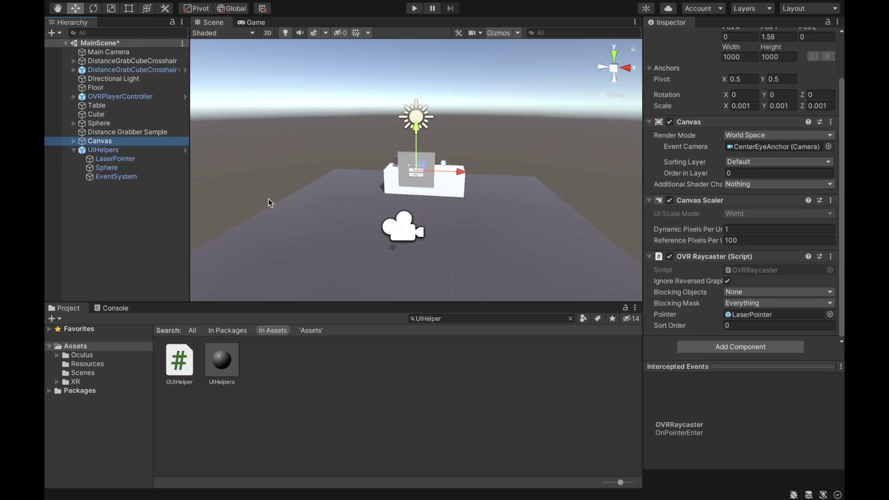
pyautogui.click(163, 228)
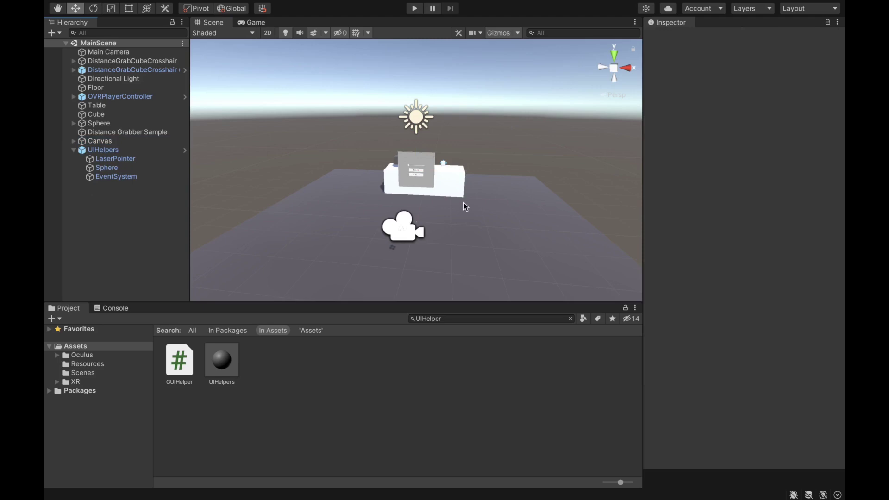
# Test the canvas in the running VR scene by moving the slider handle with the laser pointer.
pyautogui.click(495, 33)
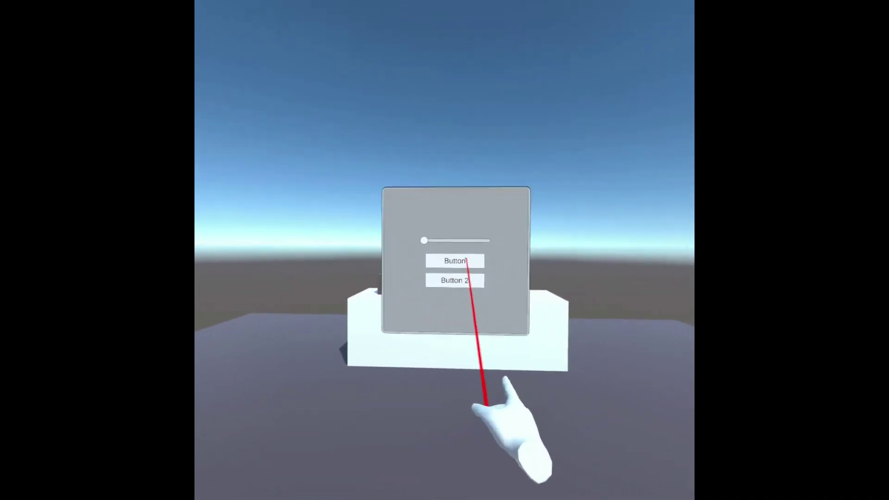
pyautogui.moveTo(425, 244)
pyautogui.mouseDown()
pyautogui.moveTo(492, 242)
pyautogui.moveTo(412, 246)
pyautogui.mouseUp()
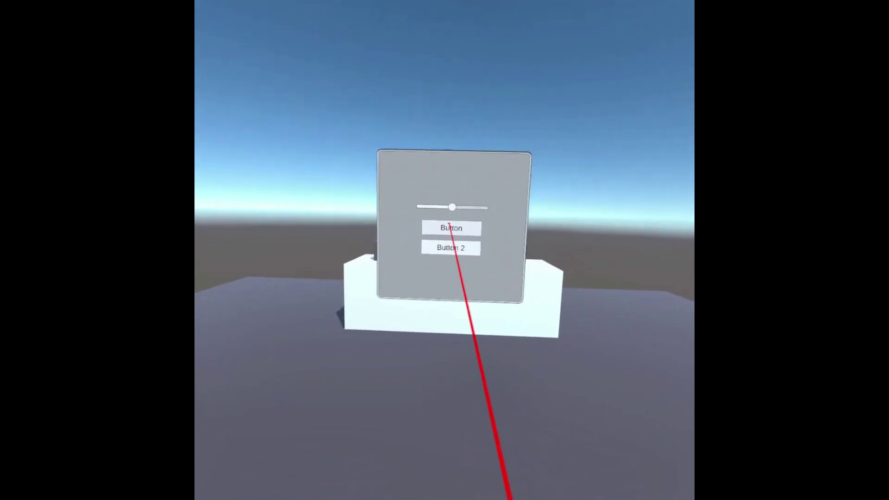
pyautogui.moveTo(437, 252); pyautogui.dragTo(434, 253)
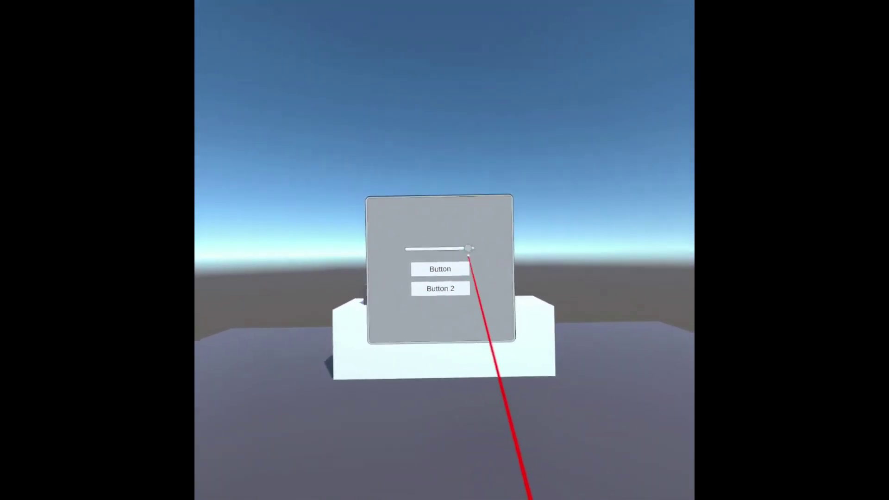